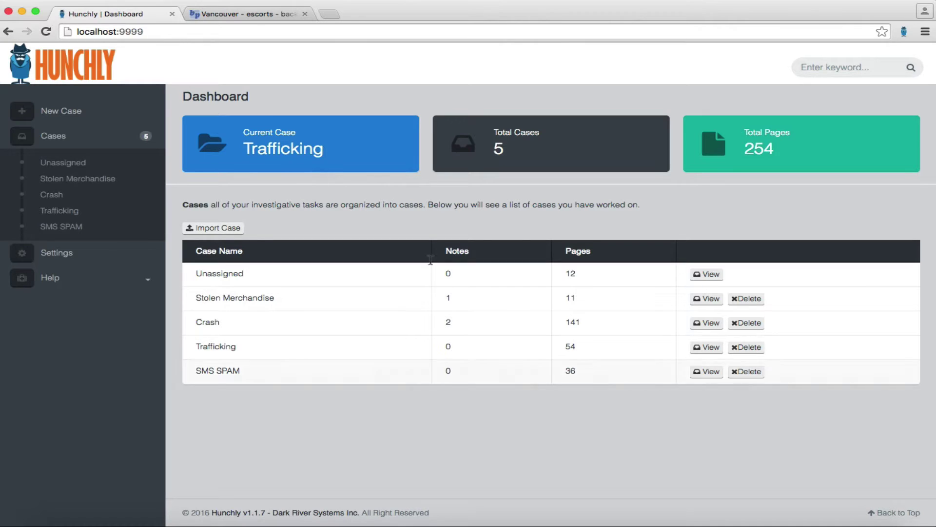
# Step: Switch to the 'Vancouver - escorts - backpage' listings tab
pyautogui.click(237, 14)
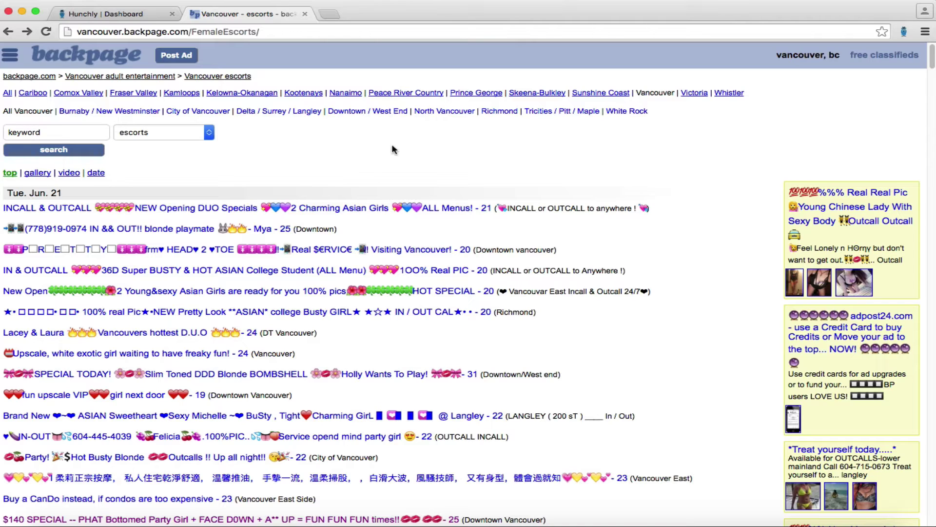
# Step: View the first INCALL & OUTCALL ad, go back to the listings, then return to the Hunchly dashboard
pyautogui.click(309, 208)
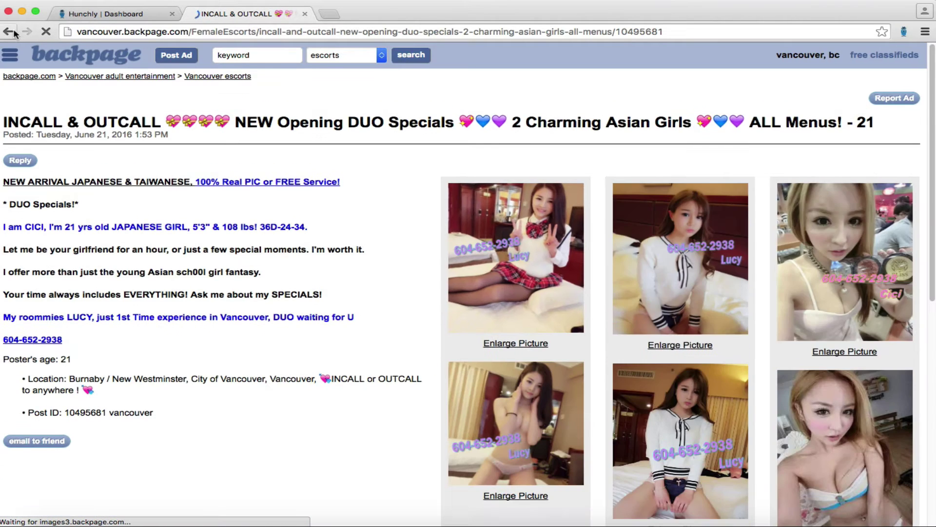
pyautogui.click(8, 31)
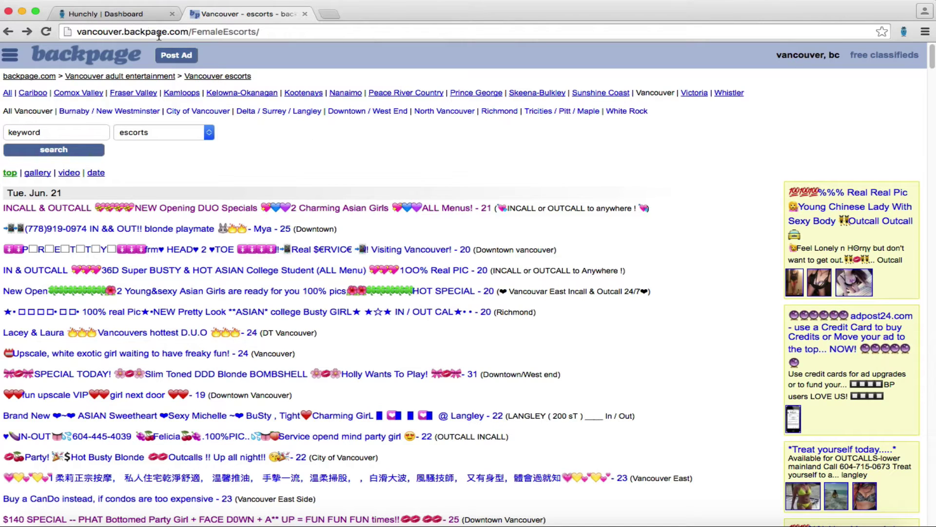
pyautogui.click(118, 18)
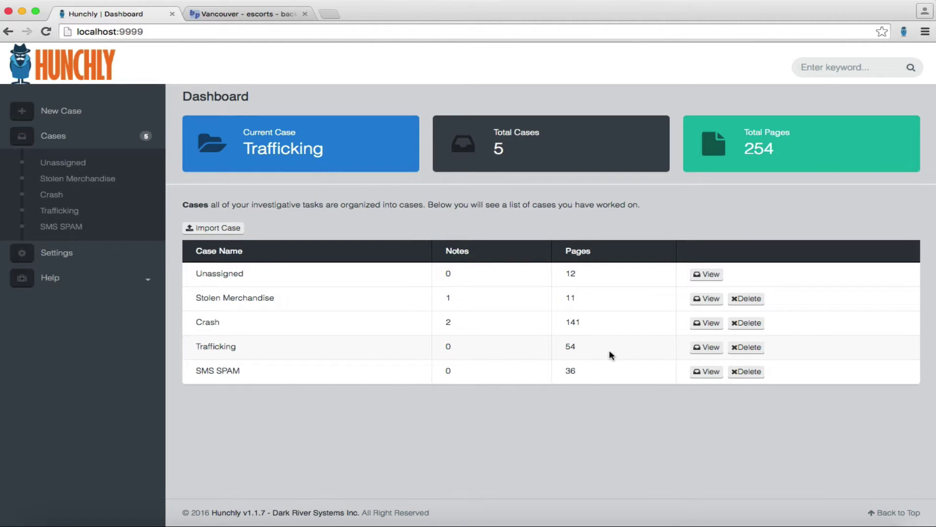
# Step: Open the Trafficking case and its Browsing History
pyautogui.click(699, 348)
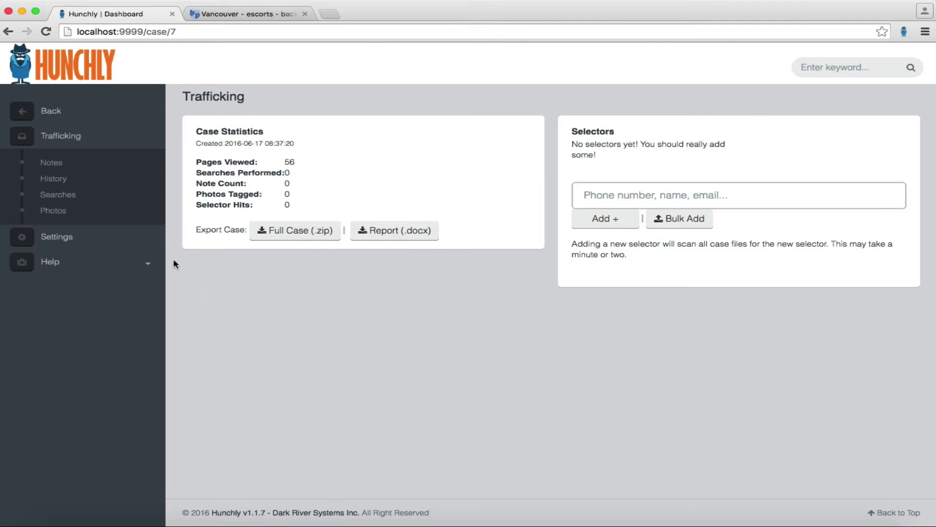
pyautogui.click(87, 180)
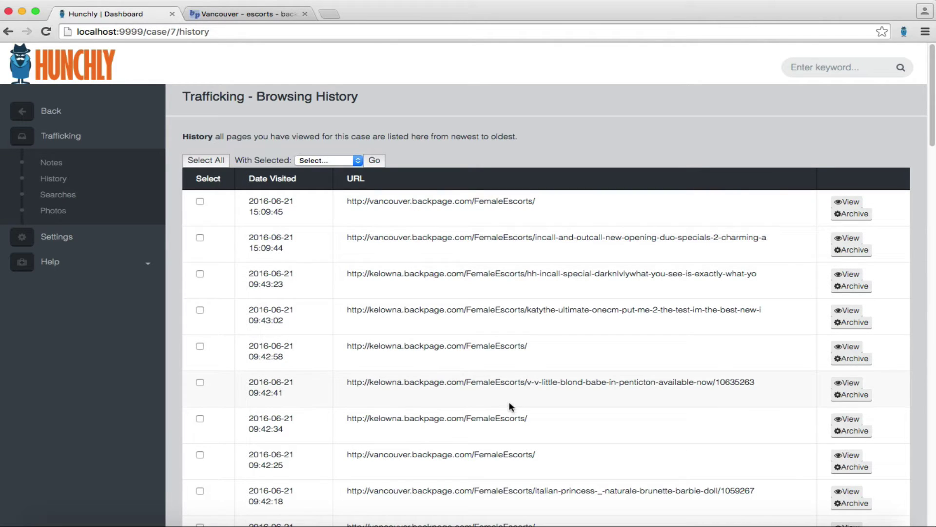
# Step: Inspect the newest page's archived .mhtml snapshot, then return to the Trafficking overview
pyautogui.scroll(-2, 510, 406)
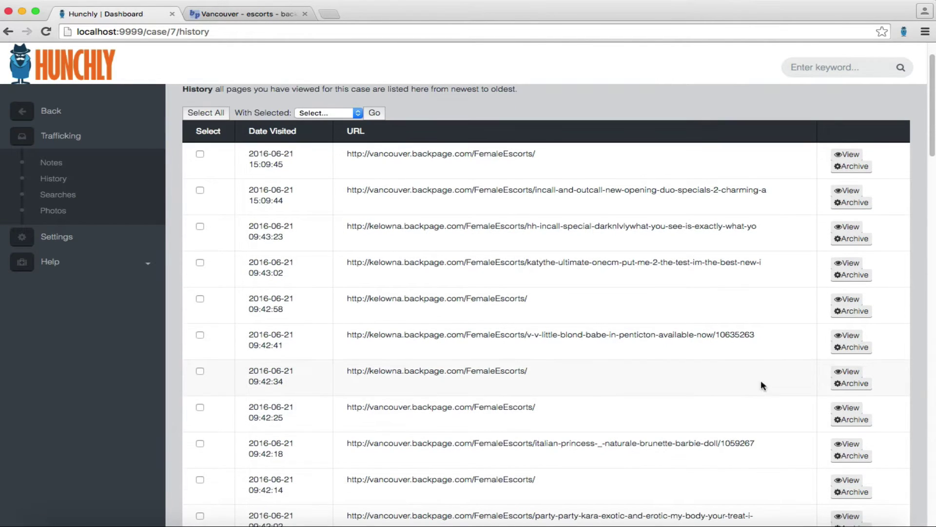
pyautogui.click(850, 168)
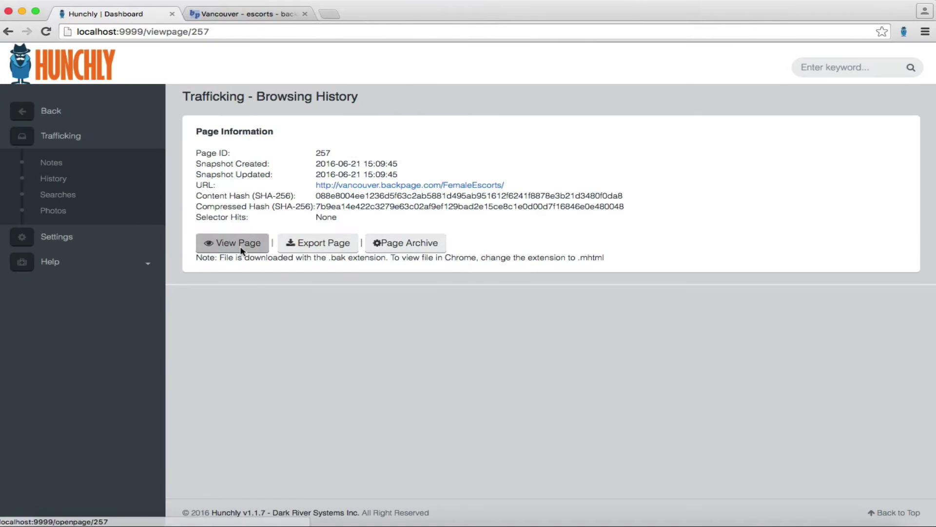
pyautogui.click(242, 251)
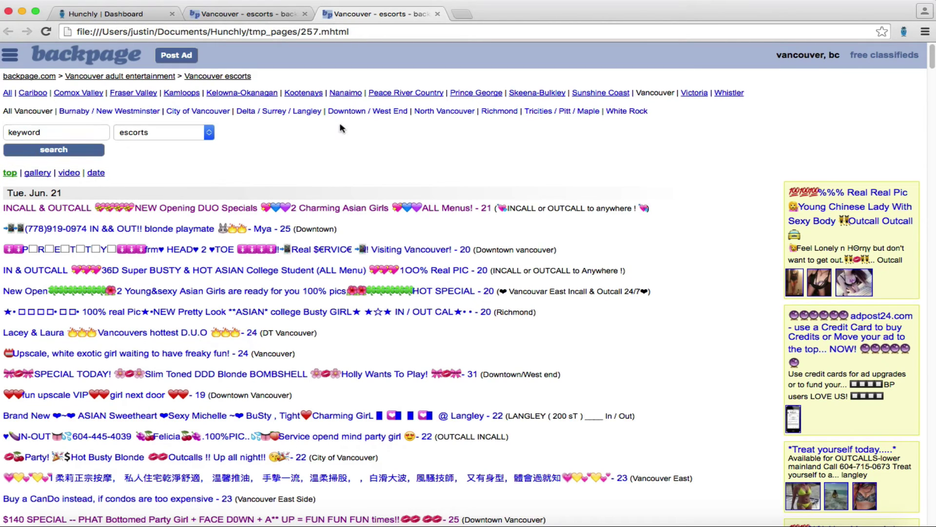
pyautogui.click(393, 32)
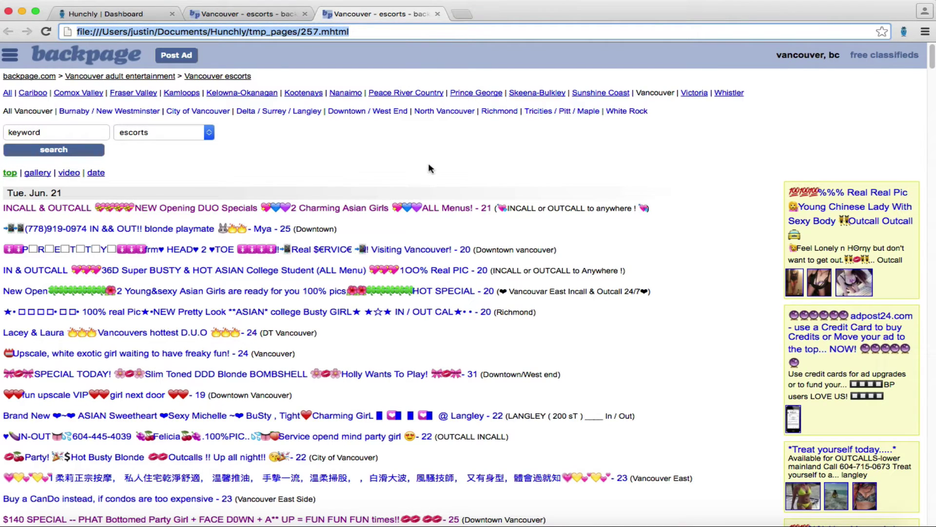
pyautogui.click(437, 13)
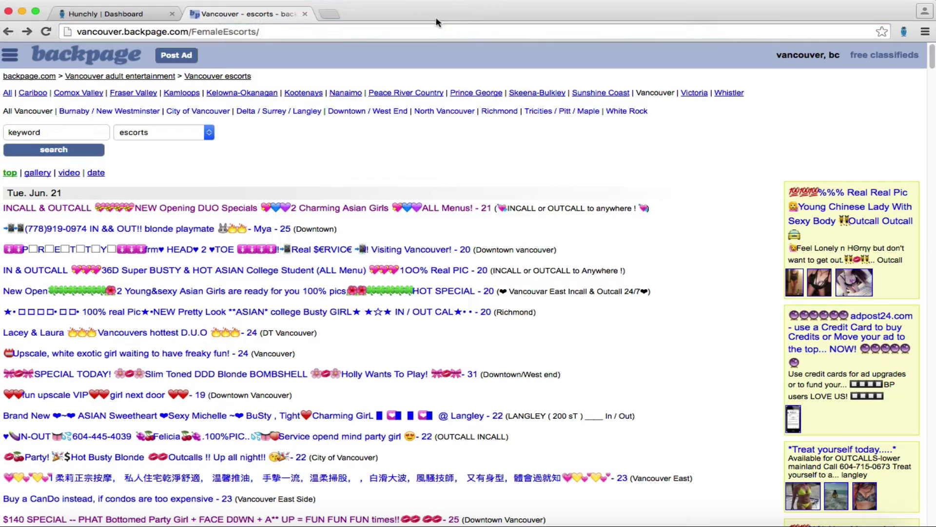
pyautogui.click(116, 16)
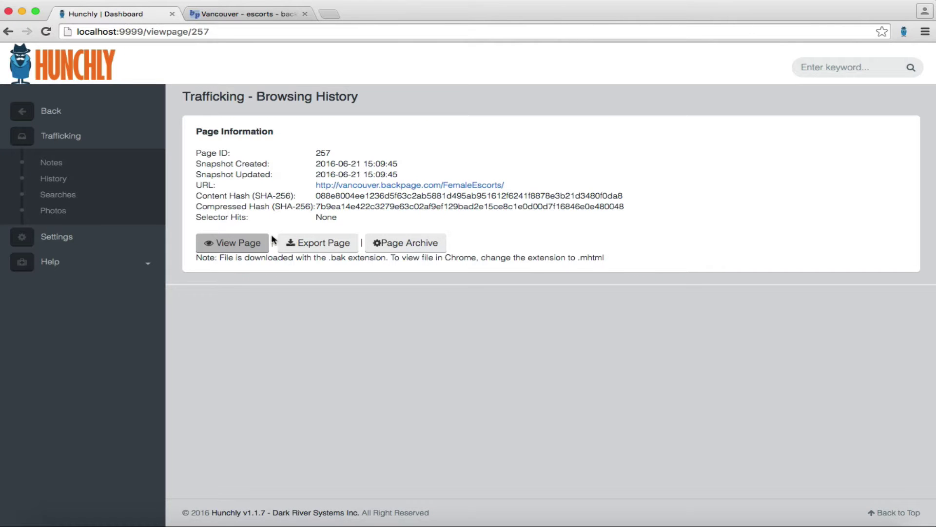
pyautogui.click(57, 135)
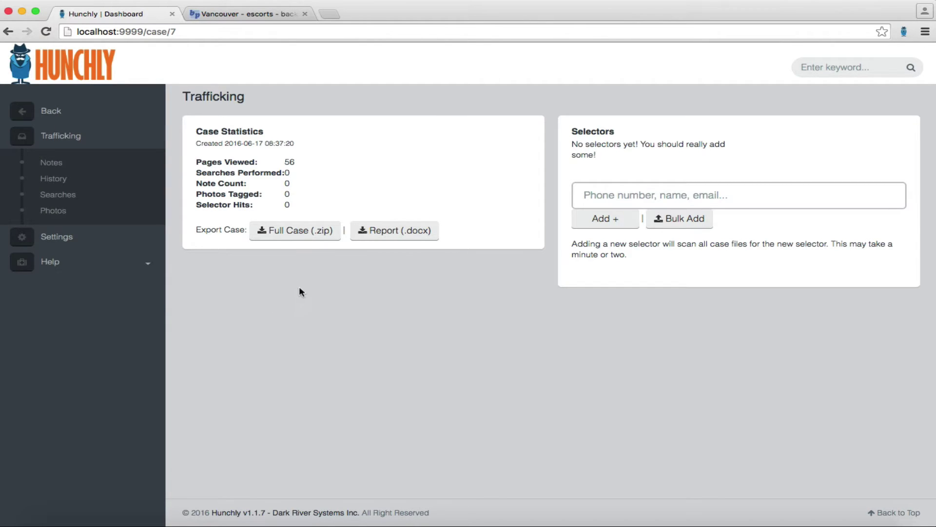
# Step: Export the full Trafficking case and download 7-export-1466543458.zip
pyautogui.click(291, 234)
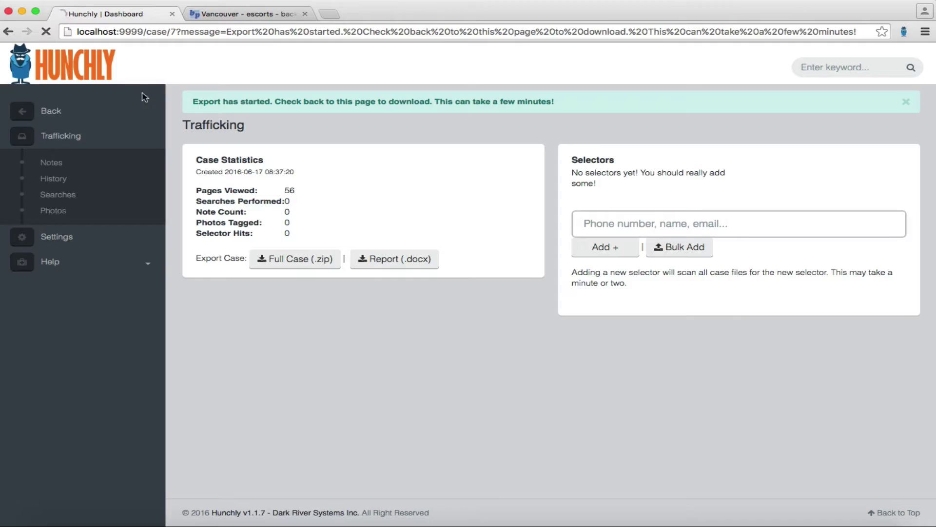
pyautogui.press('super+r')
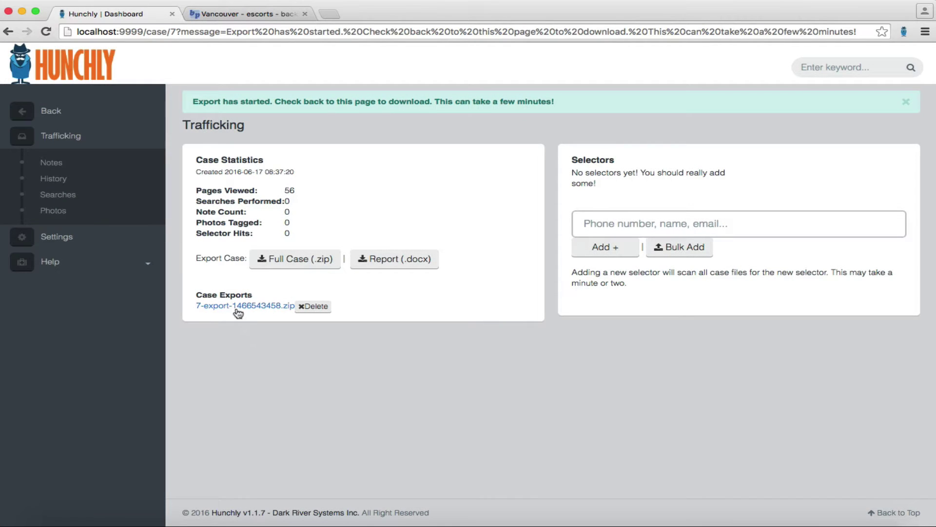
pyautogui.click(237, 308)
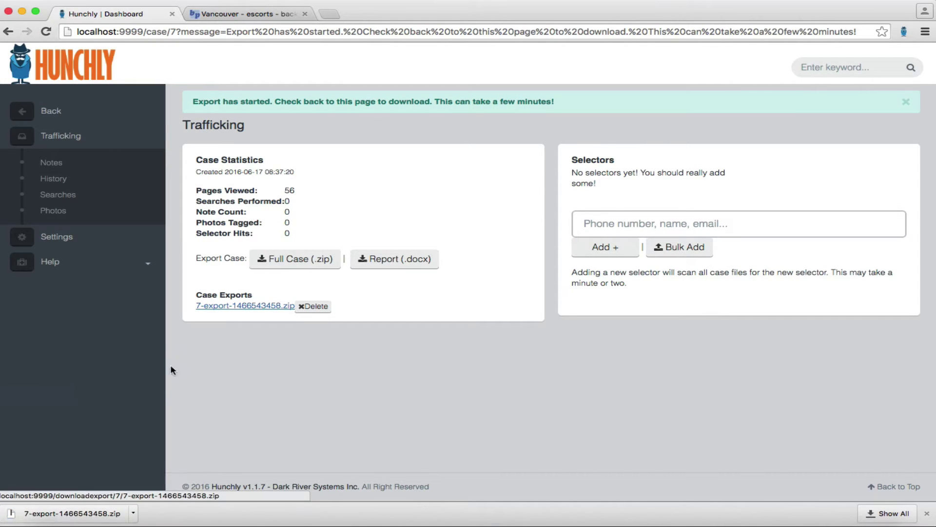
# Step: Unzip the 7-export archive and open Trafficking history.csv in Excel
pyautogui.click(71, 513)
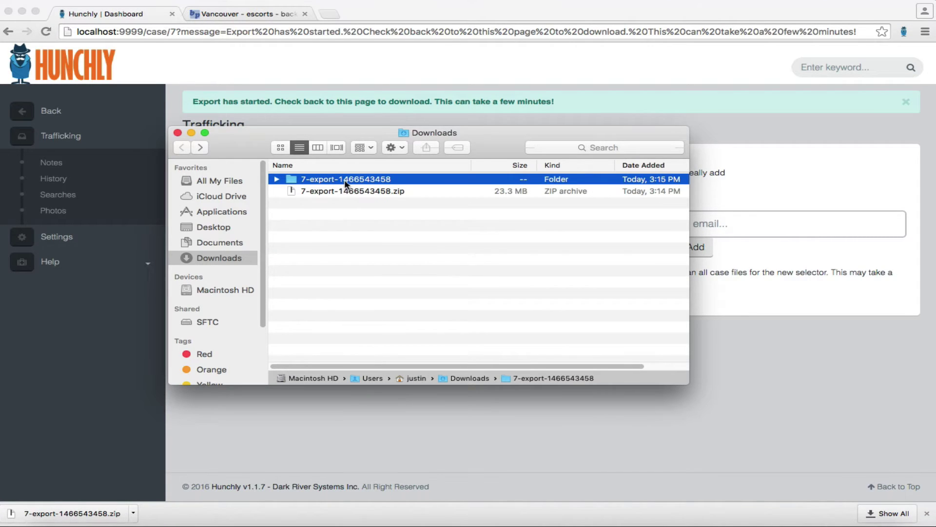
pyautogui.doubleClick(344, 181)
pyautogui.click(347, 202)
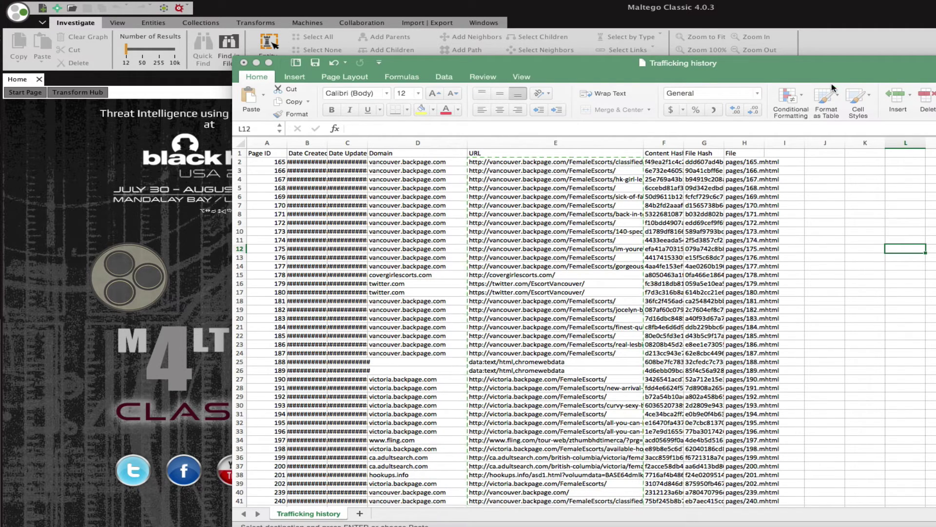
# Step: Inspect the domain in D2 and the visited URLs in column E, scrolling through the rows
pyautogui.click(819, 80)
pyautogui.click(851, 283)
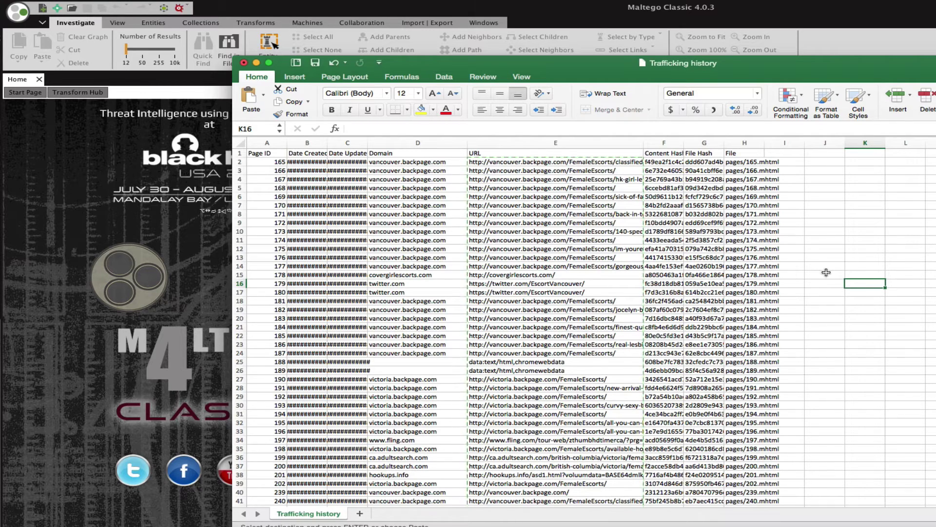
pyautogui.click(417, 163)
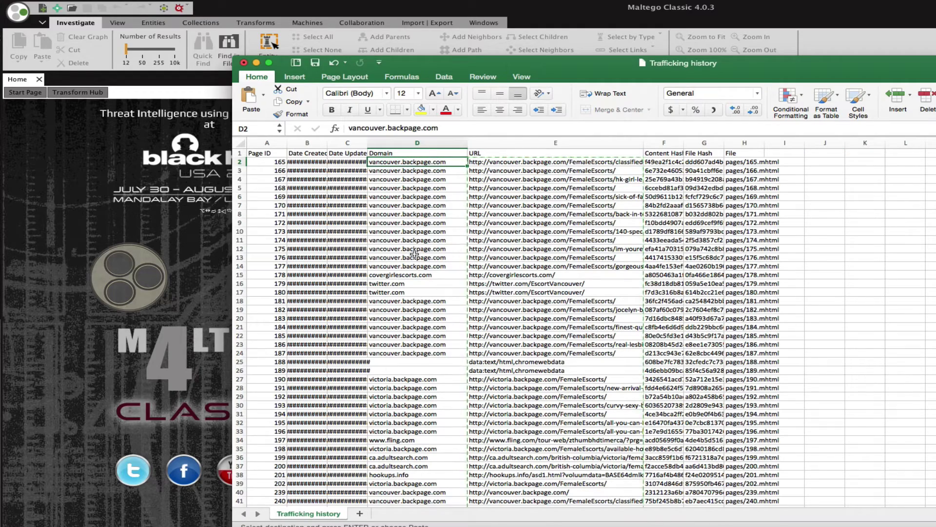
pyautogui.scroll(-10, 424, 264)
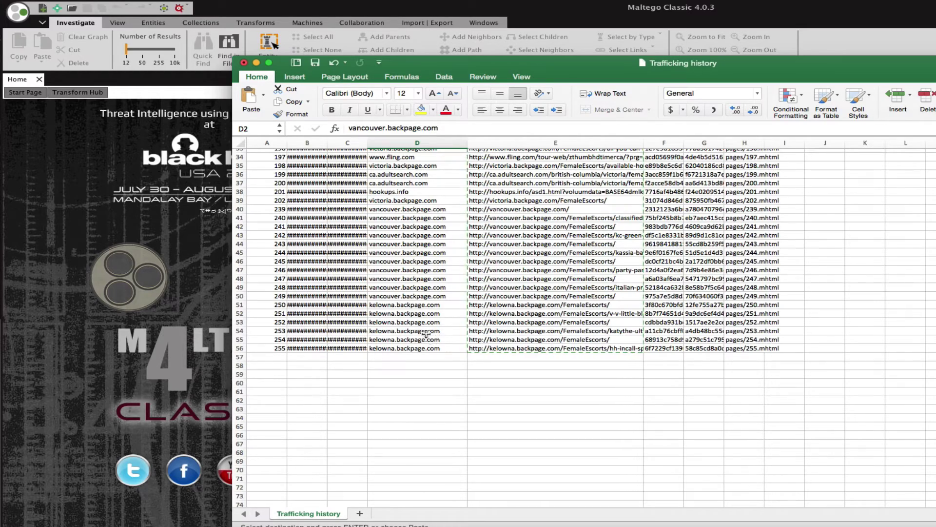
pyautogui.scroll(10, 426, 333)
pyautogui.click(556, 231)
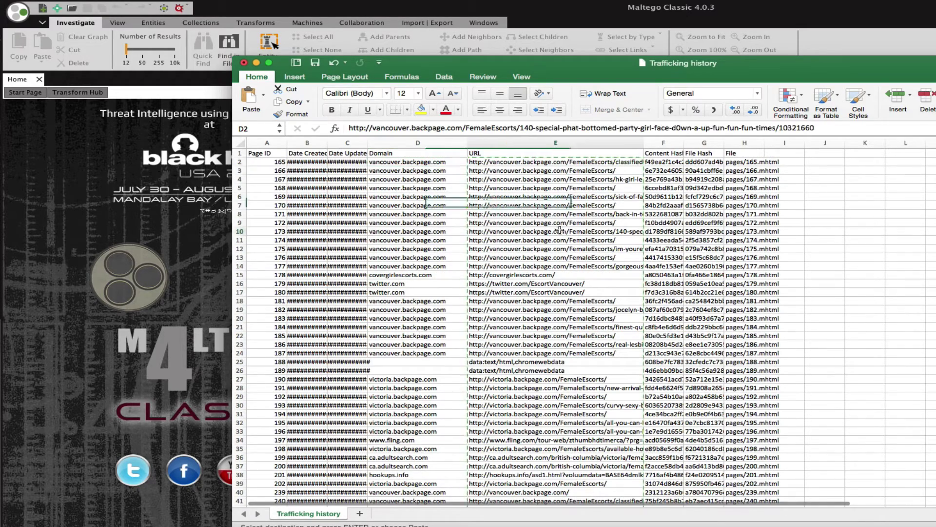
pyautogui.click(556, 161)
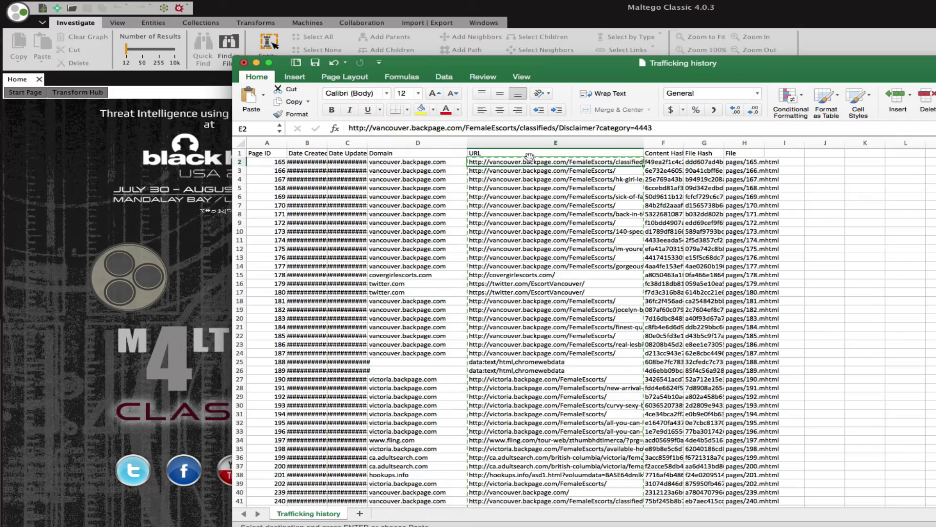
pyautogui.scroll(-6, 535, 395)
pyautogui.scroll(-2, 535, 397)
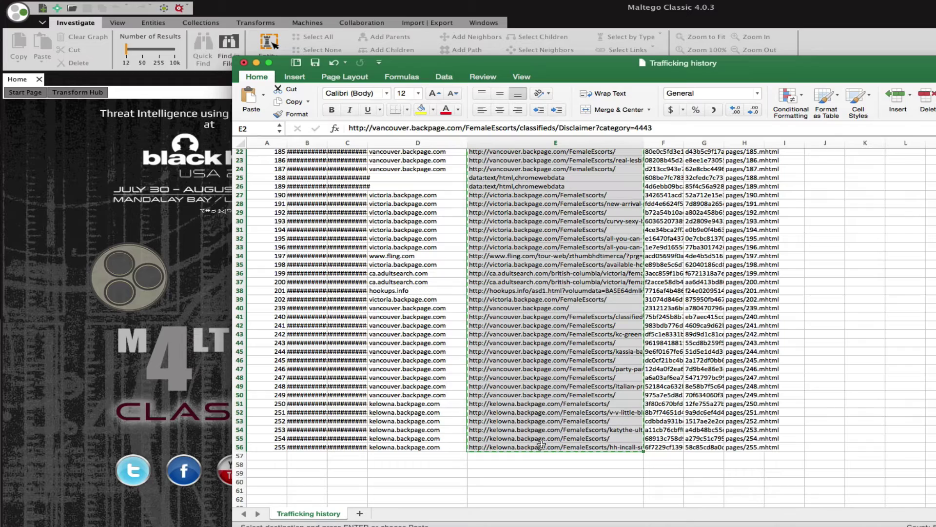
# Step: Select the URL cells E2 through E56
pyautogui.rightClick(524, 230)
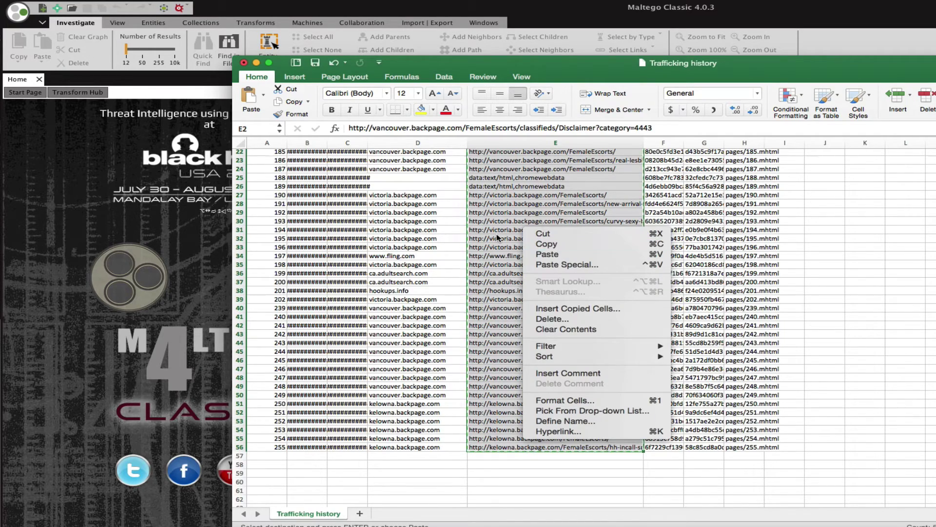
pyautogui.click(508, 264)
pyautogui.scroll(10, 507, 264)
pyautogui.click(533, 197)
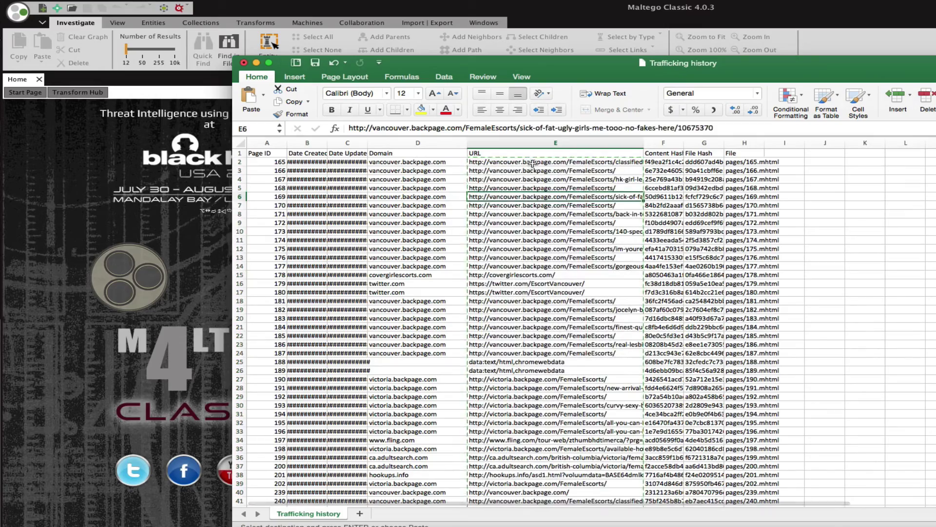
pyautogui.moveTo(533, 161); pyautogui.dragTo(556, 438)
pyautogui.scroll(-9, 556, 438)
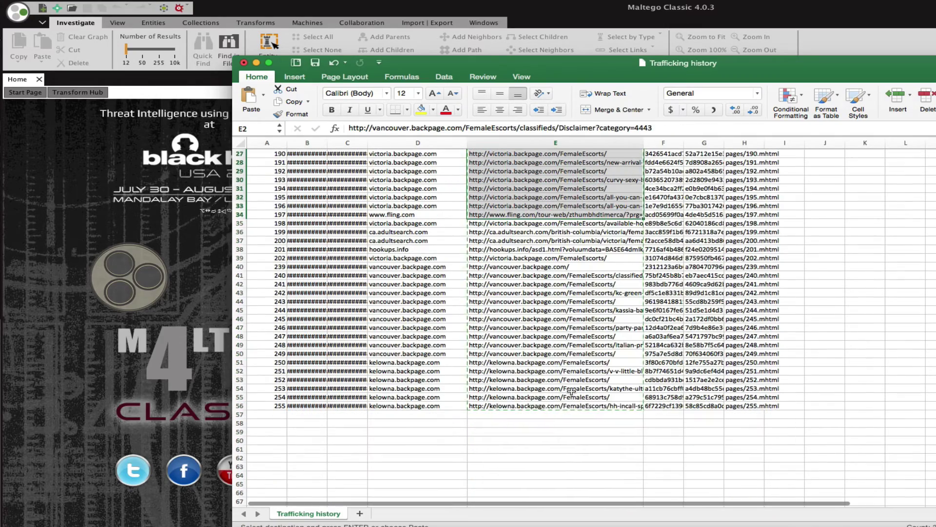
pyautogui.click(573, 406)
pyautogui.scroll(9, 601, 384)
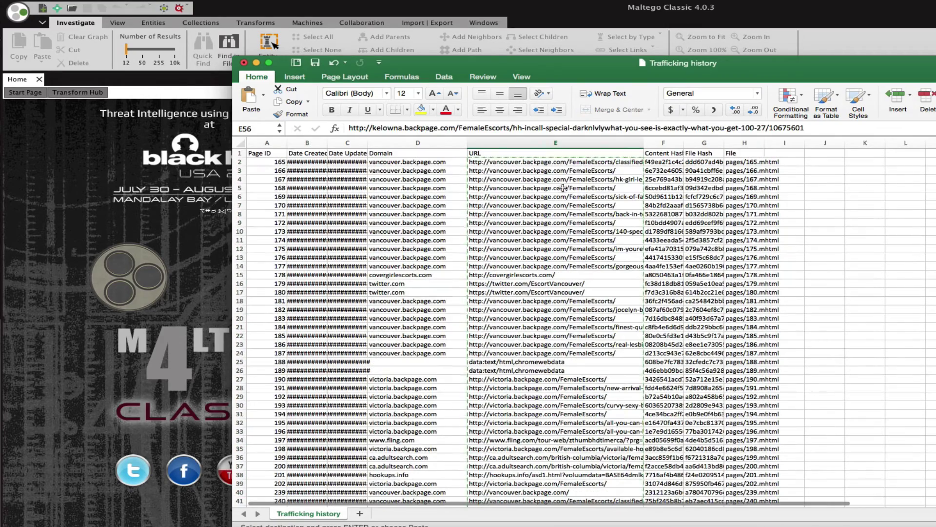
pyautogui.keyDown('shift'); pyautogui.click(560, 165); pyautogui.keyUp('shift')
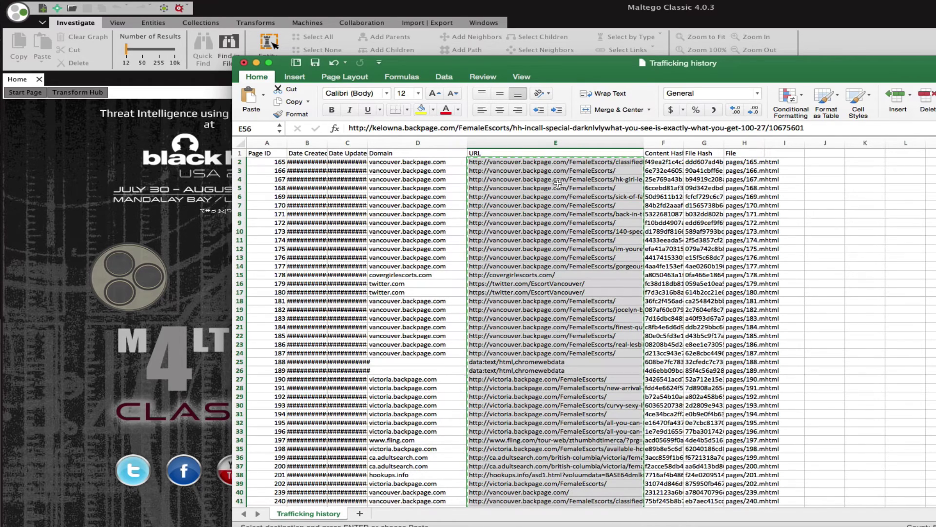
# Step: Copy the 55 URLs and bring the Maltego window to the front
pyautogui.rightClick(560, 186)
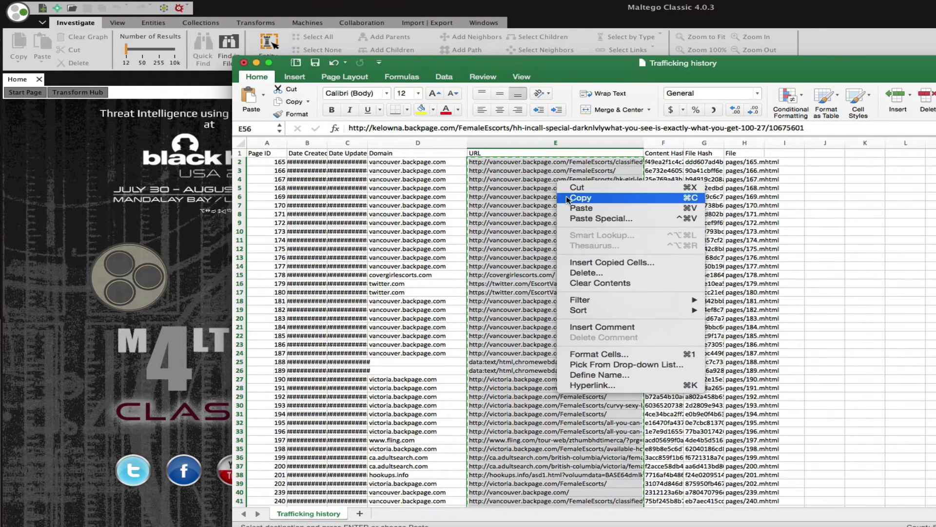
pyautogui.click(566, 196)
pyautogui.scroll(-12, 566, 196)
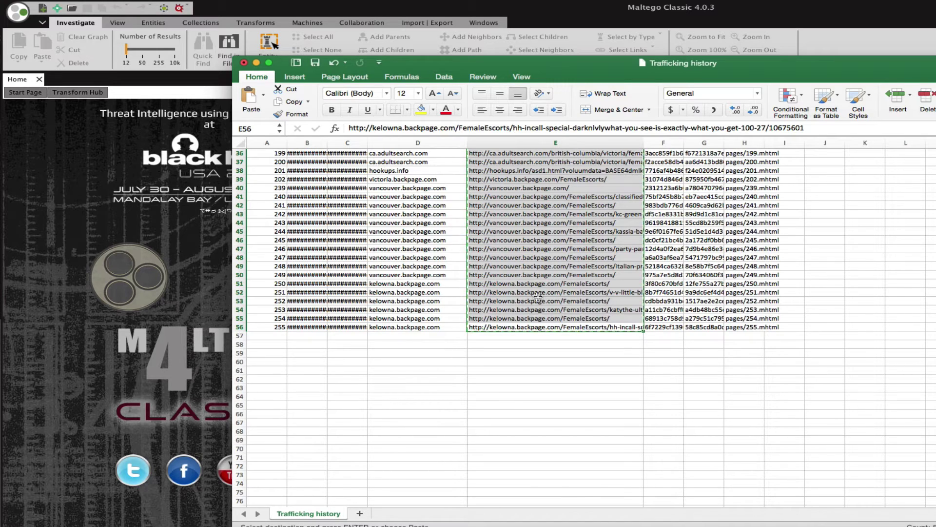
pyautogui.click(596, 18)
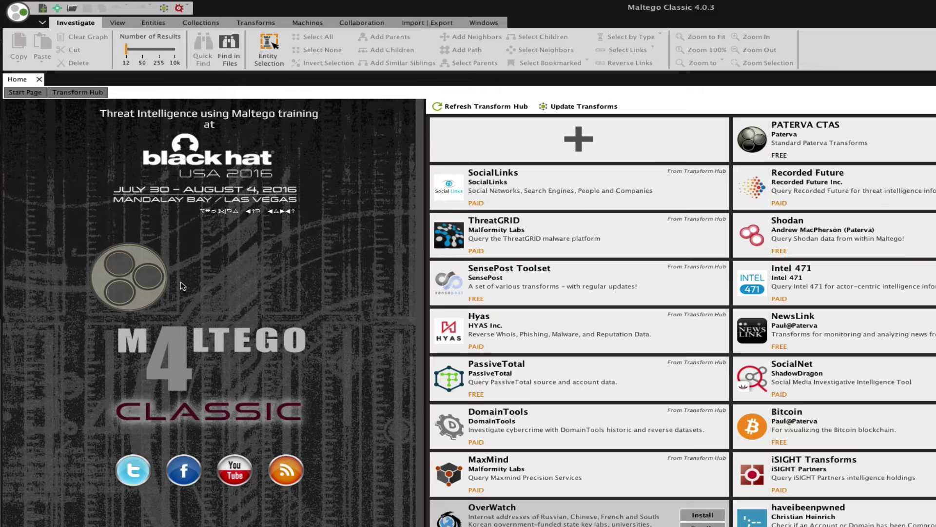
# Step: Create New Graph (2), add then delete a test Tweet entity, and cancel Start a Machine
pyautogui.click(26, 18)
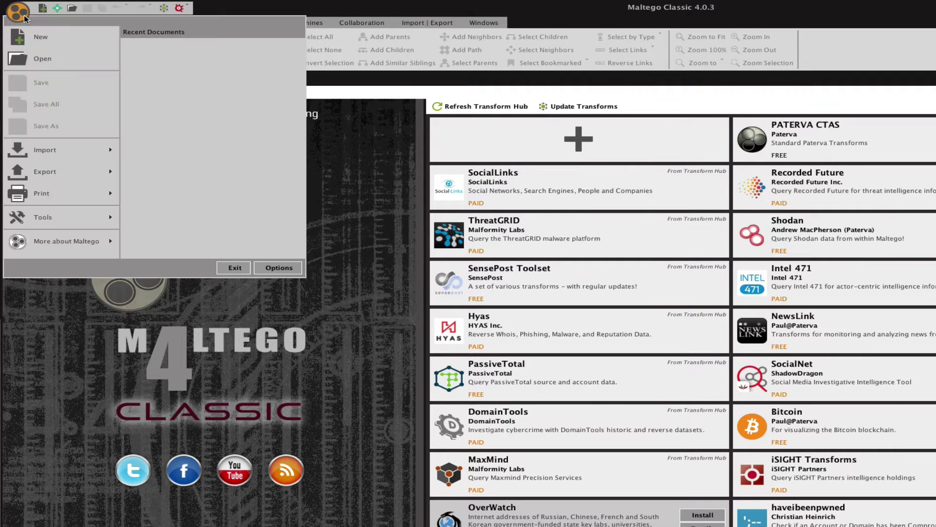
pyautogui.click(41, 46)
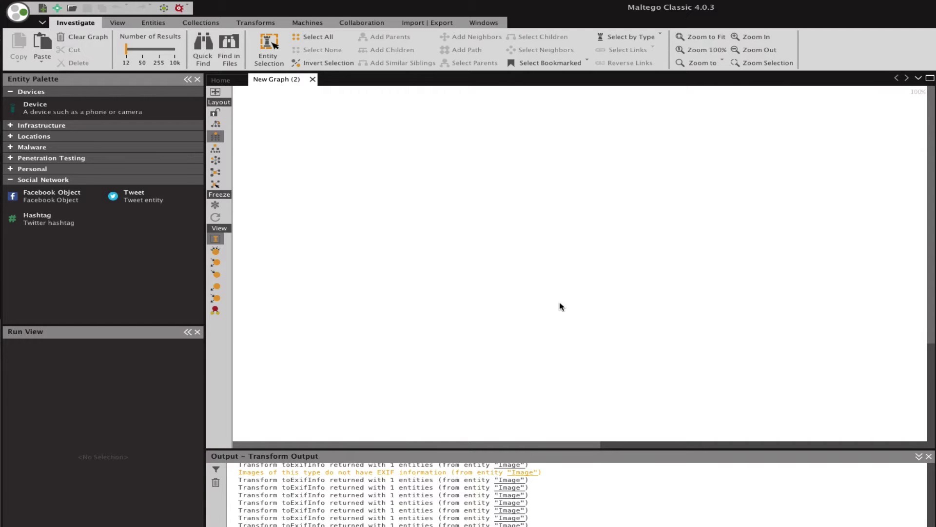
pyautogui.moveTo(146, 198); pyautogui.dragTo(425, 213)
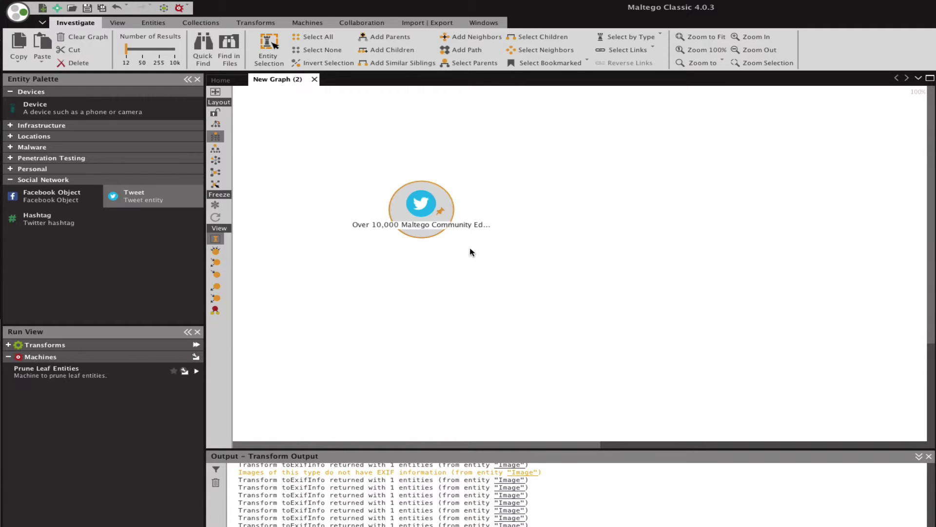
pyautogui.rightClick(415, 223)
pyautogui.press('Delete')
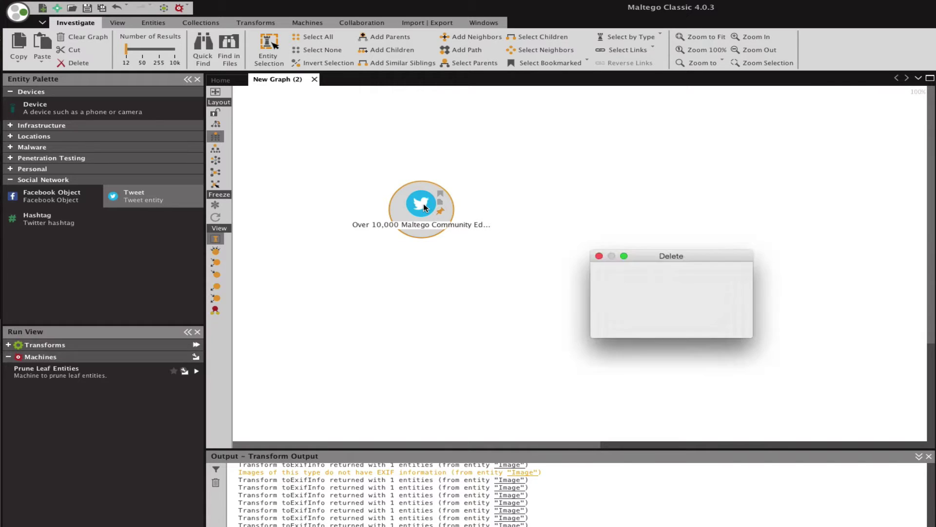
pyautogui.click(636, 326)
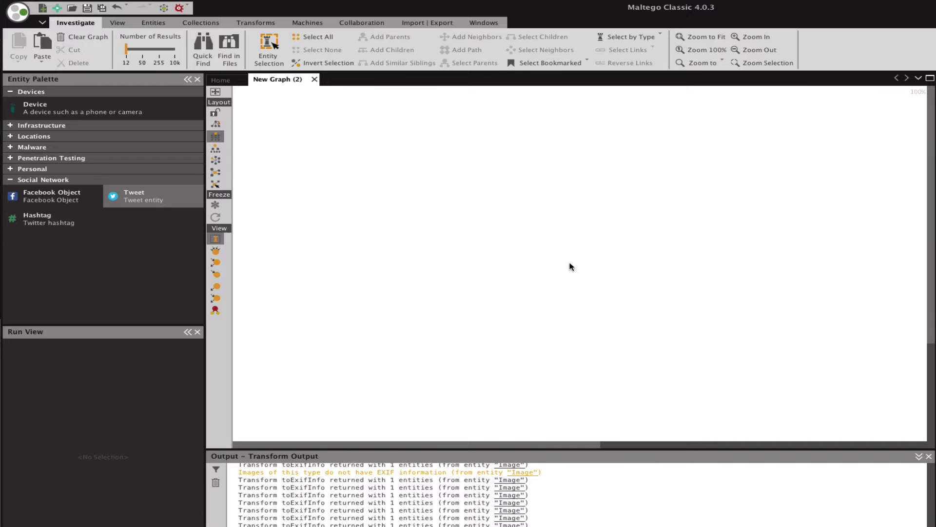
pyautogui.click(480, 192)
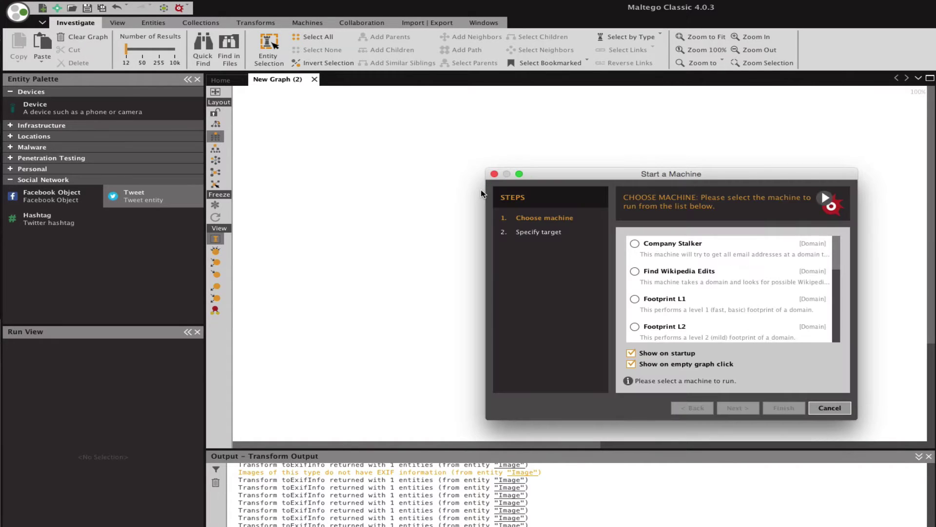
pyautogui.click(830, 408)
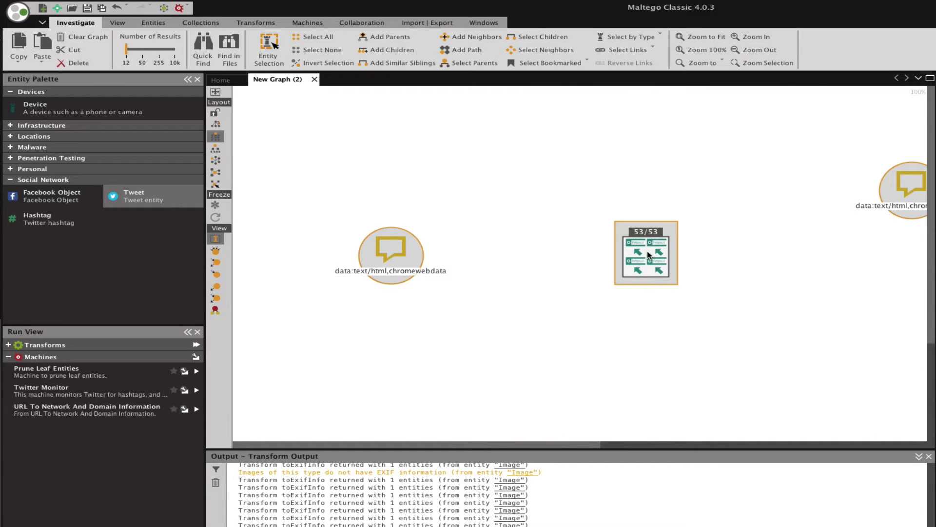
# Step: Delete both data:text/html entities and move the 53-URL collection node lower on the canvas
pyautogui.click(595, 177)
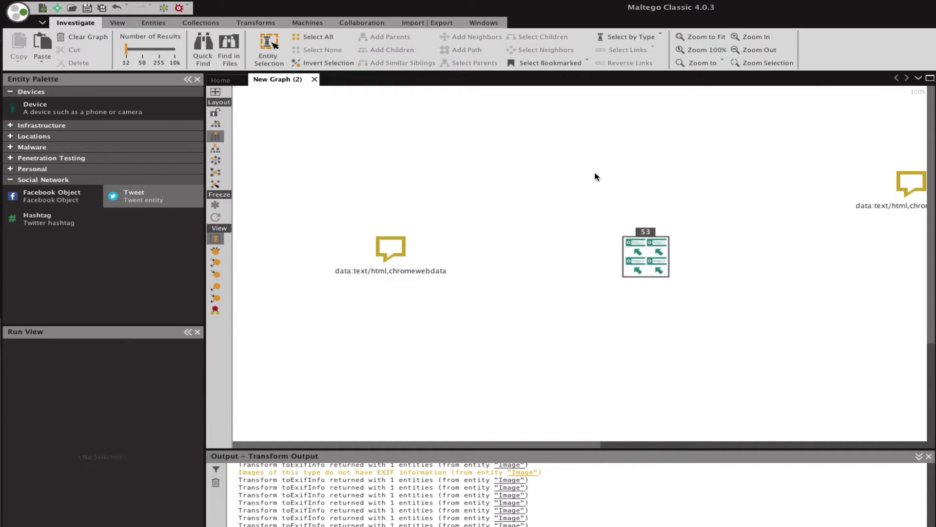
pyautogui.click(645, 257)
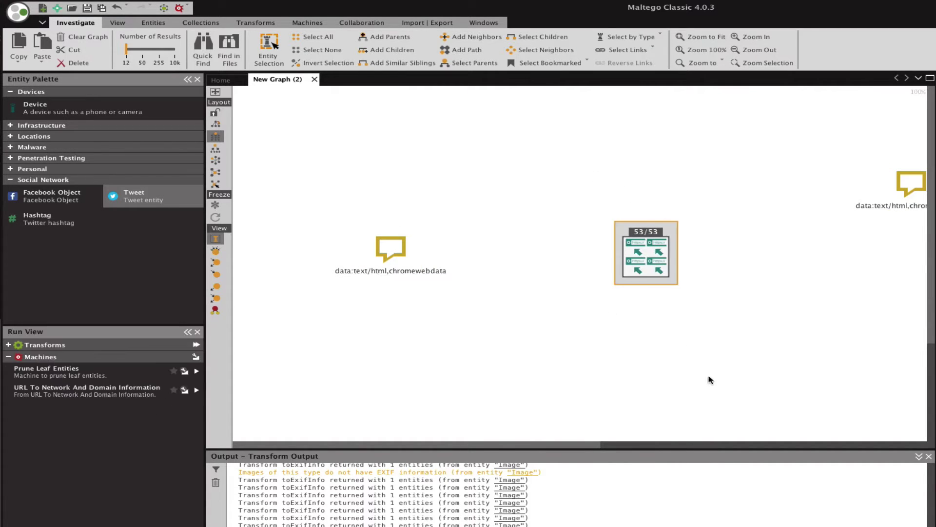
pyautogui.click(604, 224)
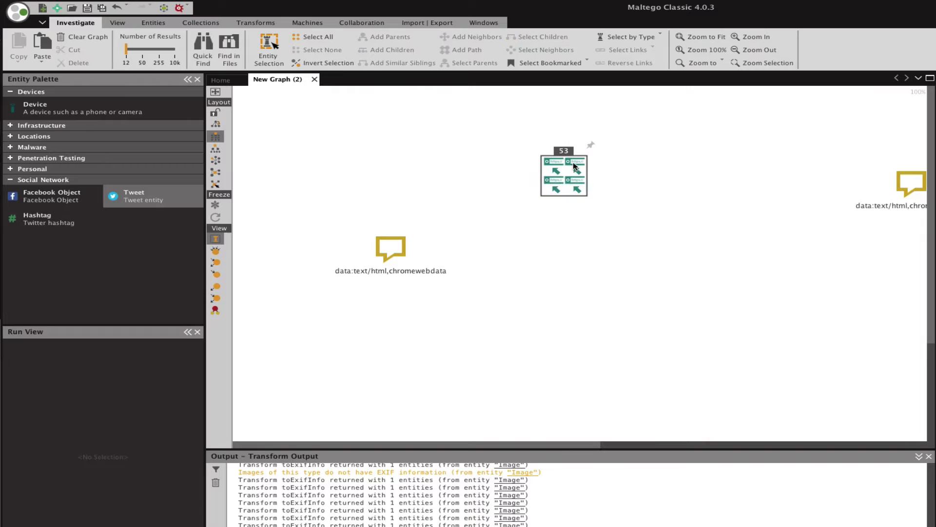
pyautogui.click(372, 245)
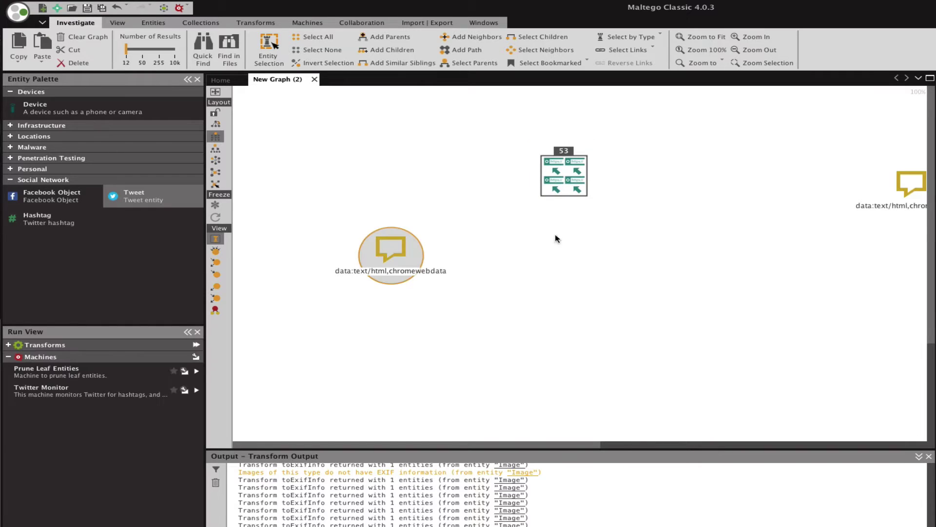
pyautogui.keyDown('super'); pyautogui.click(892, 195); pyautogui.keyUp('super')
pyautogui.press('Delete')
pyautogui.press('Return')
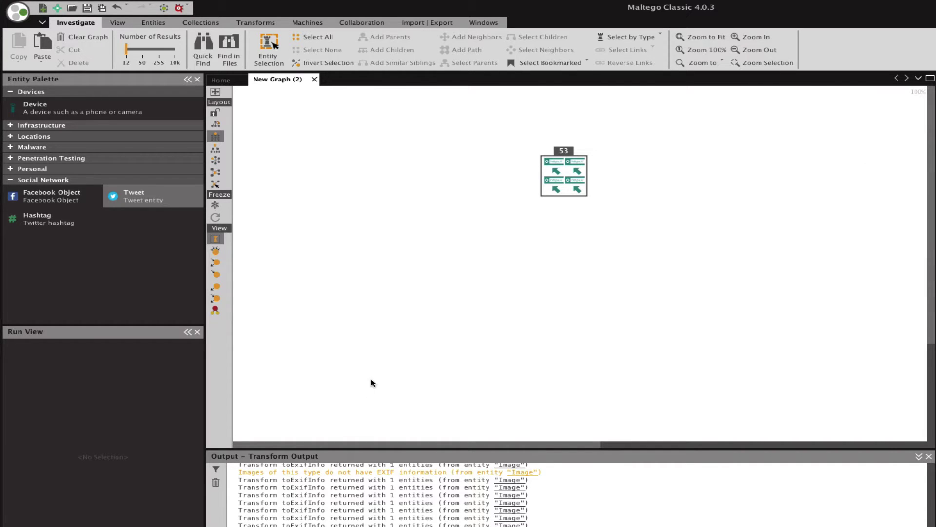
pyautogui.click(578, 174)
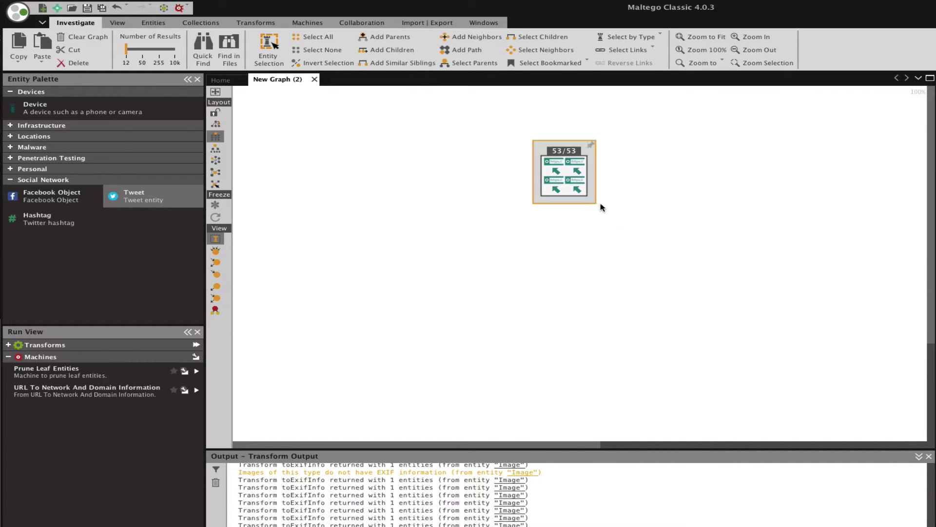
pyautogui.moveTo(561, 175); pyautogui.dragTo(558, 240)
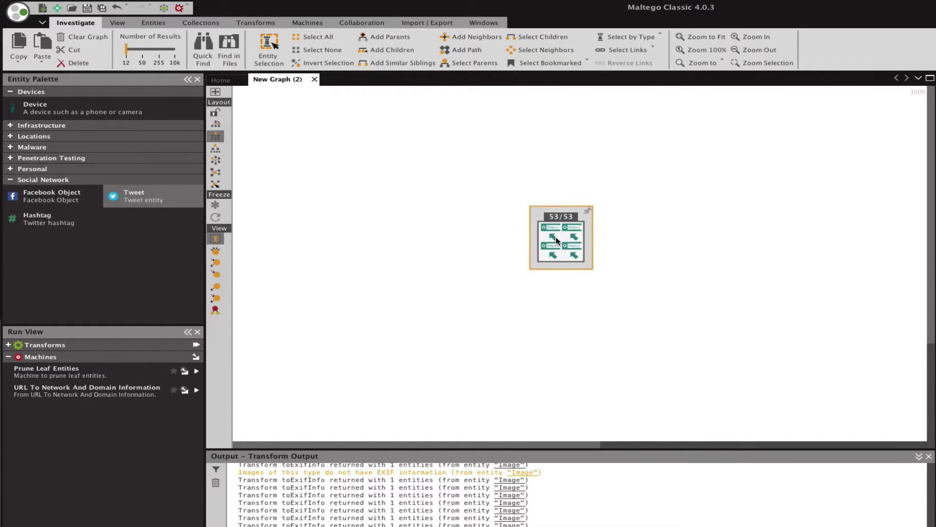
# Step: Run 'To Phone numbers [Found on this web page]' on the 53-URL collection node
pyautogui.rightClick(558, 240)
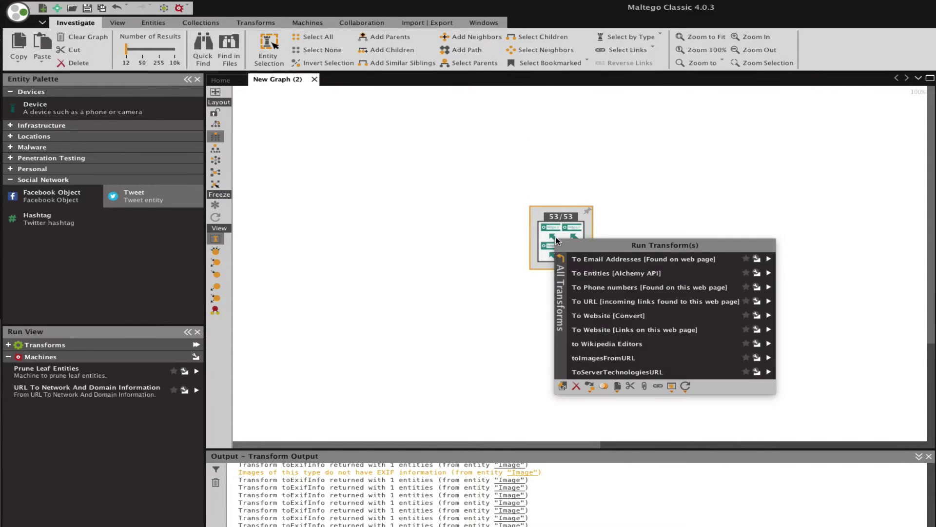
pyautogui.click(655, 288)
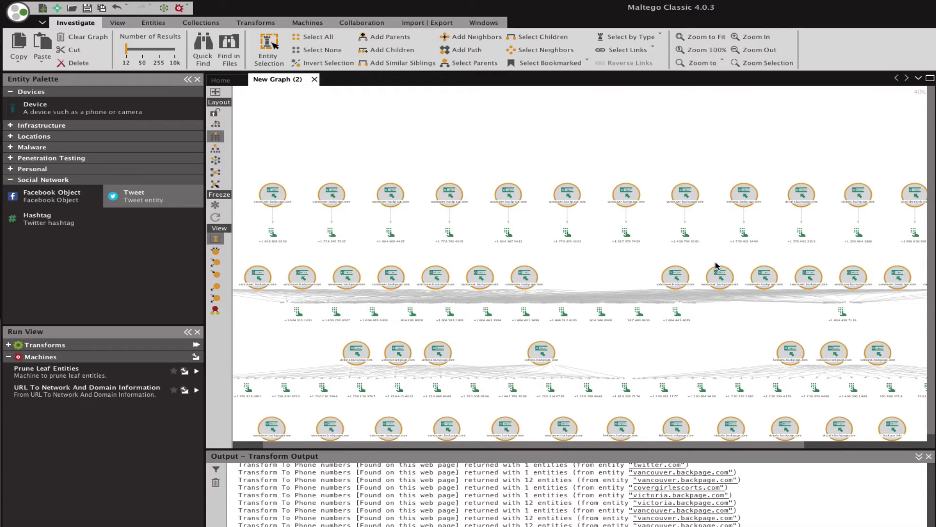
pyautogui.scroll(-2, 662, 365)
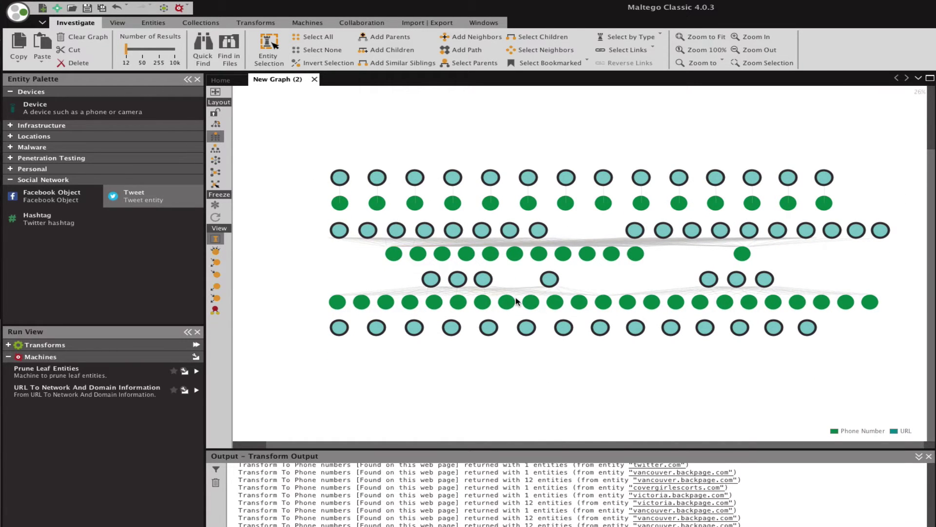
pyautogui.scroll(3, 516, 301)
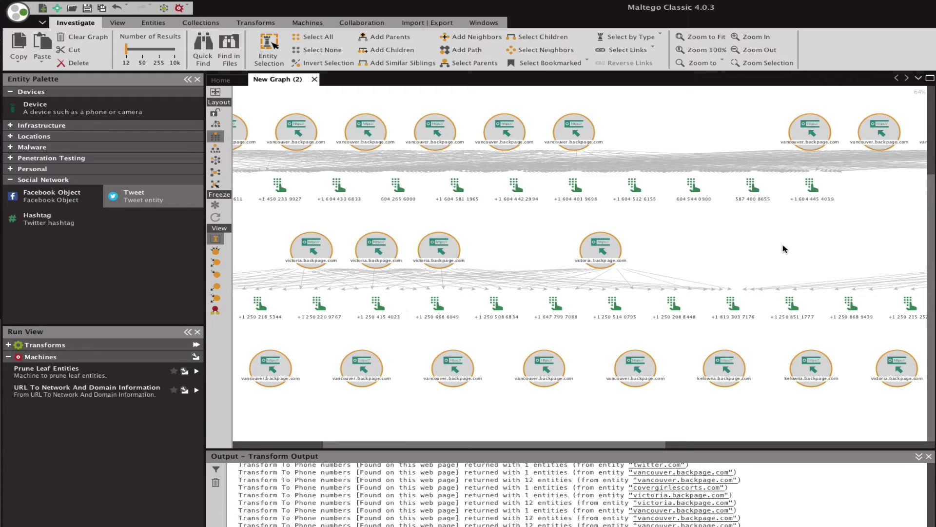
pyautogui.scroll(-3, 705, 246)
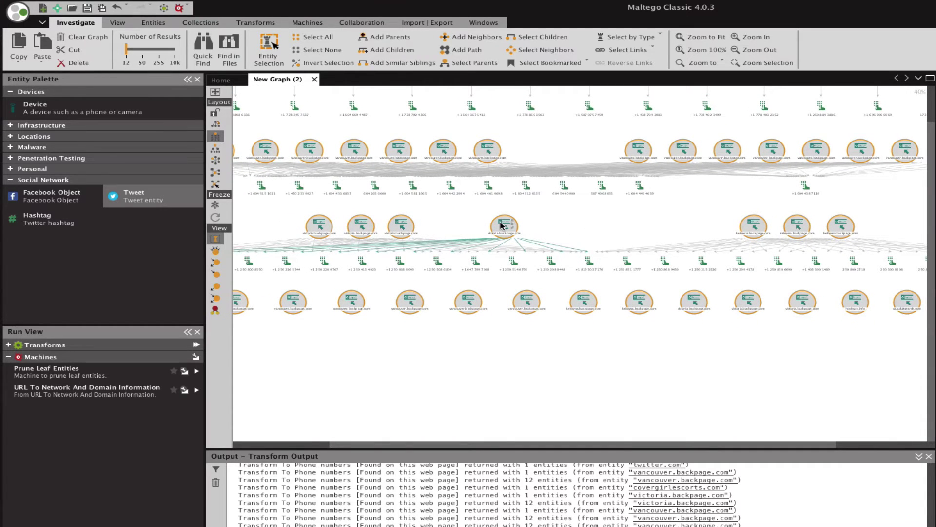
pyautogui.scroll(5, 502, 225)
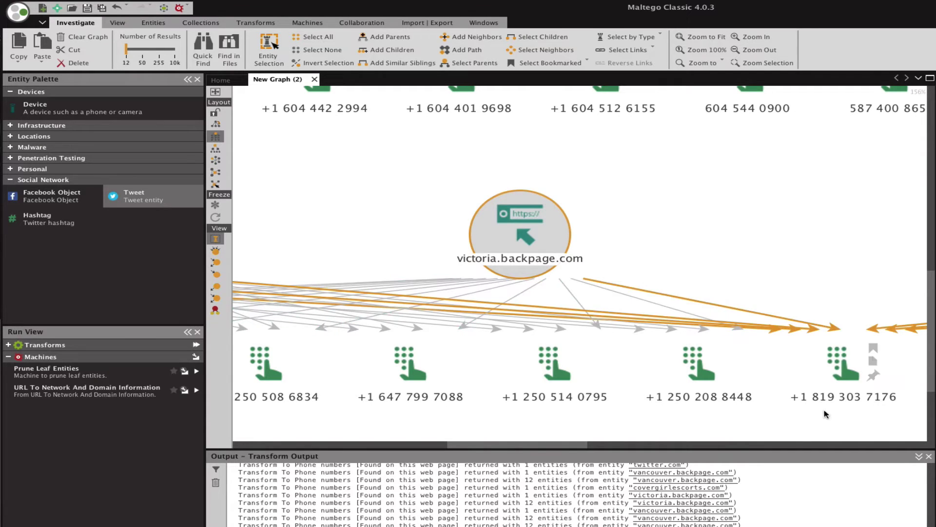
pyautogui.click(838, 370)
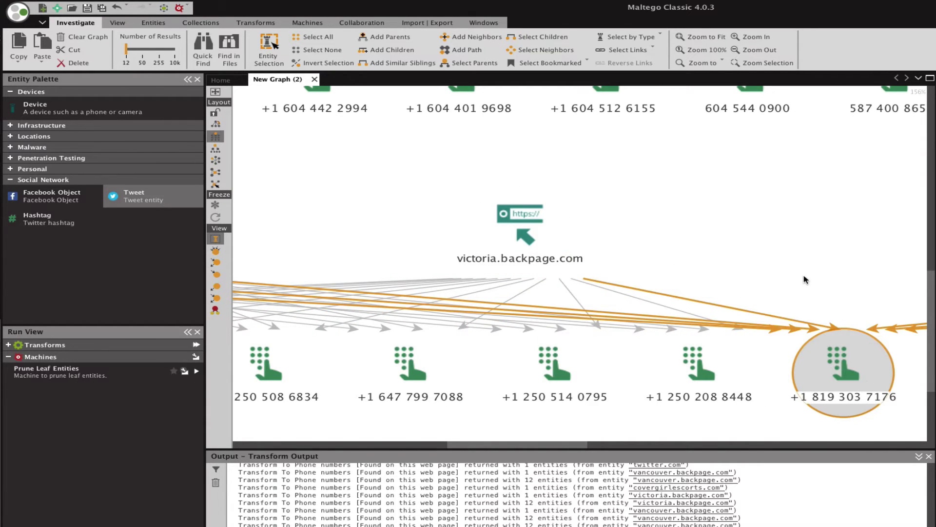
pyautogui.scroll(-2, 851, 265)
pyautogui.scroll(1, 522, 239)
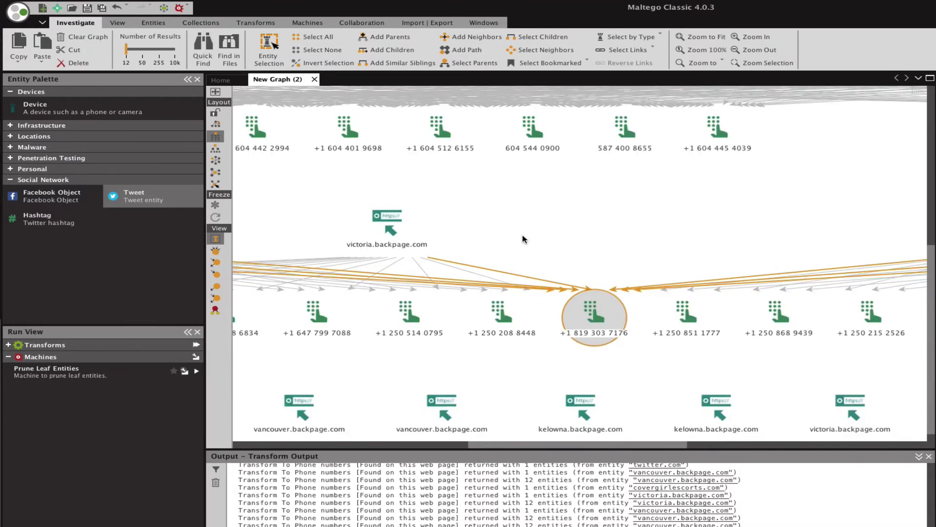
pyautogui.hscroll(5, 523, 239)
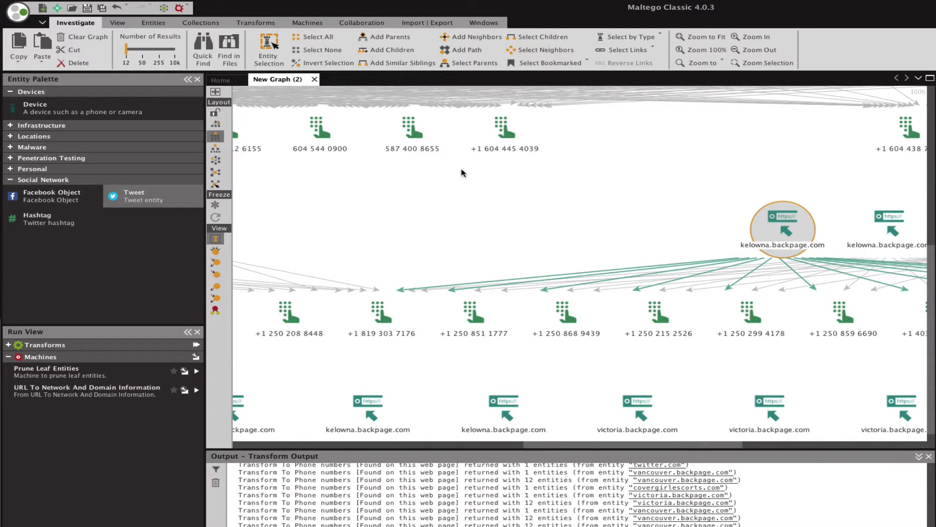
pyautogui.click(376, 316)
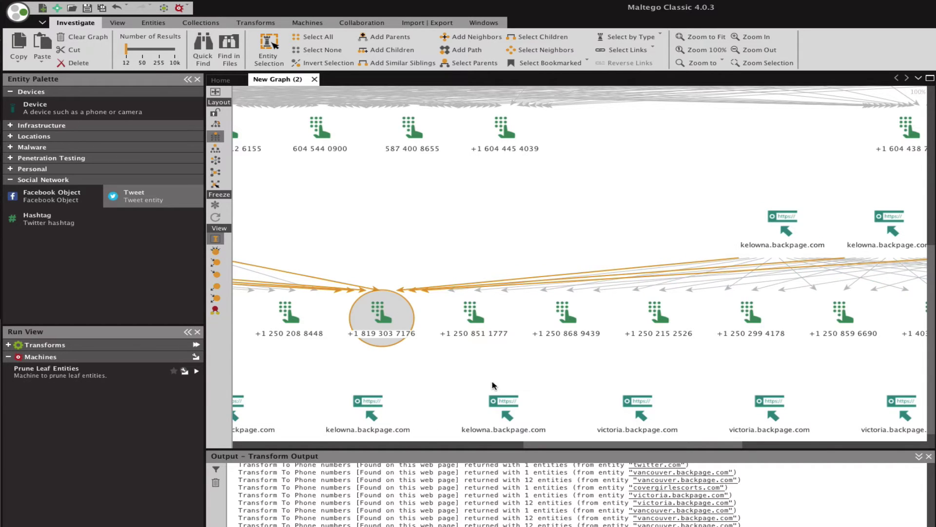
pyautogui.scroll(-3, 489, 290)
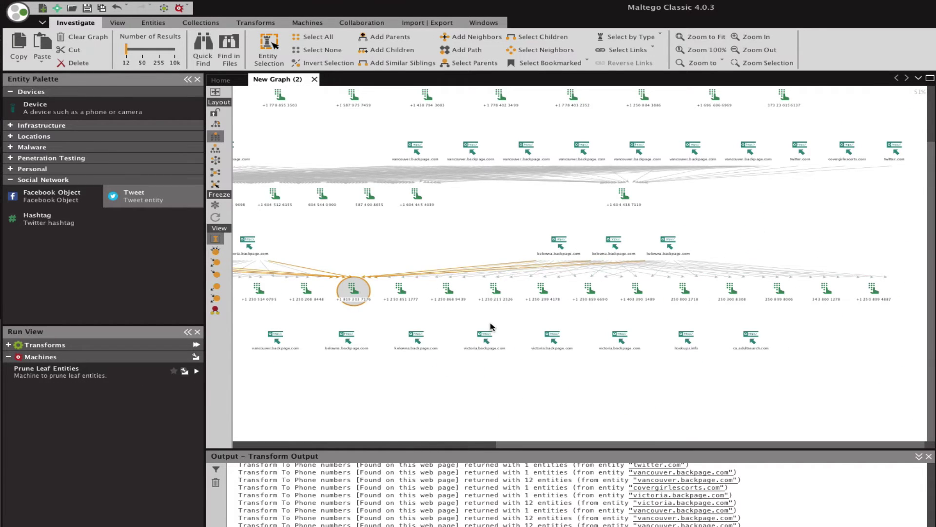
pyautogui.scroll(-3, 489, 290)
pyautogui.moveTo(438, 406); pyautogui.dragTo(653, 390)
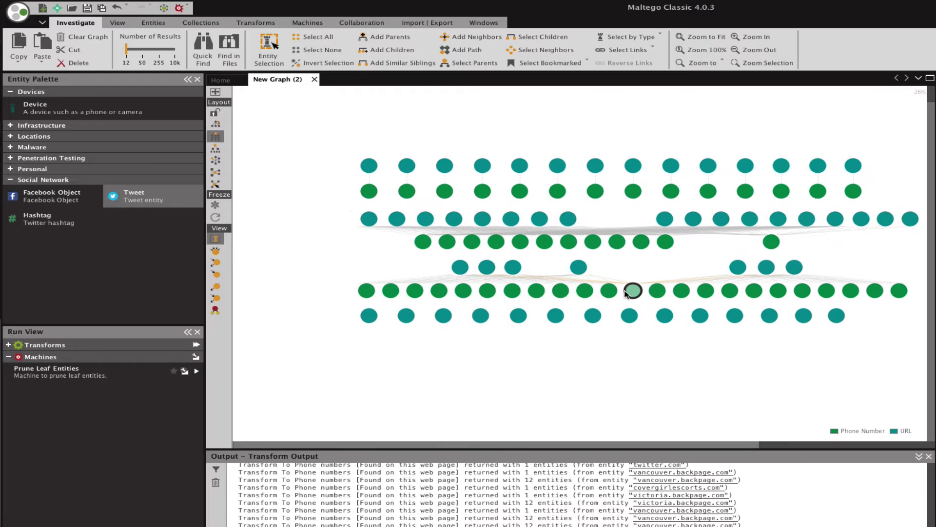
pyautogui.scroll(3, 627, 293)
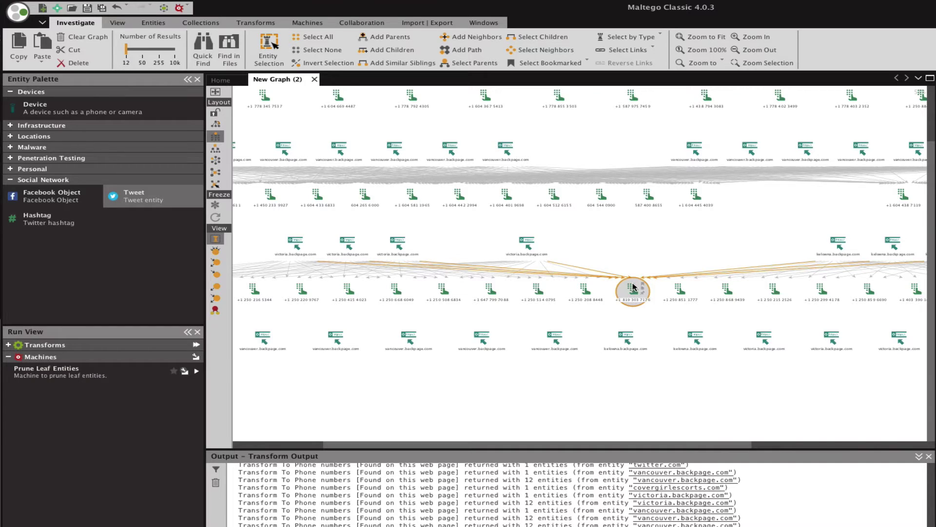
pyautogui.scroll(-3, 631, 297)
pyautogui.scroll(-2, 630, 295)
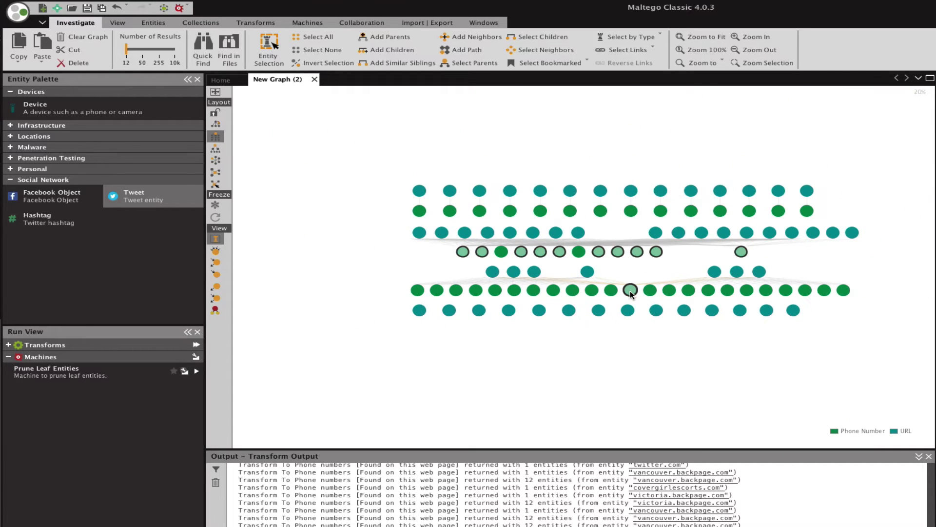
pyautogui.click(656, 161)
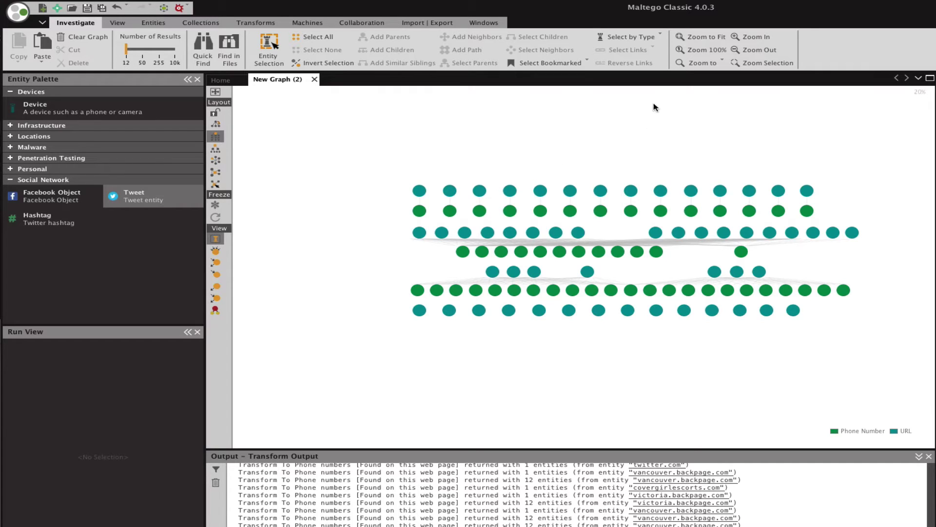
# Step: Select all URL entities with Select by Type > URL and run toImagesFromURL on them
pyautogui.click(652, 37)
pyautogui.click(581, 125)
pyautogui.click(647, 38)
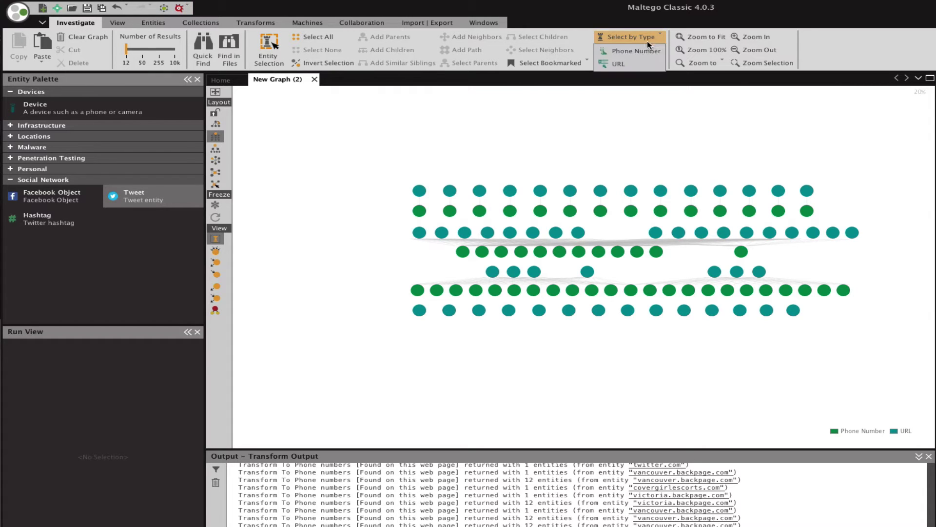
pyautogui.click(640, 63)
pyautogui.click(763, 63)
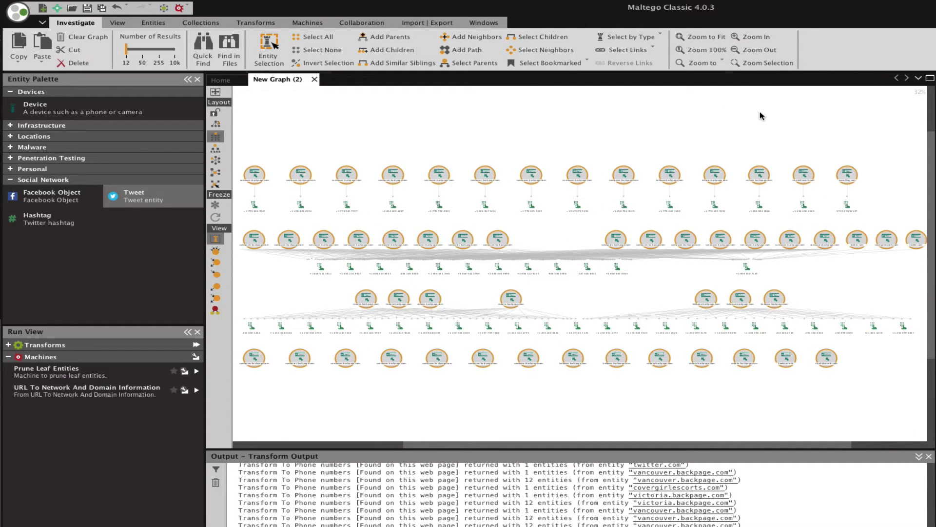
pyautogui.rightClick(672, 173)
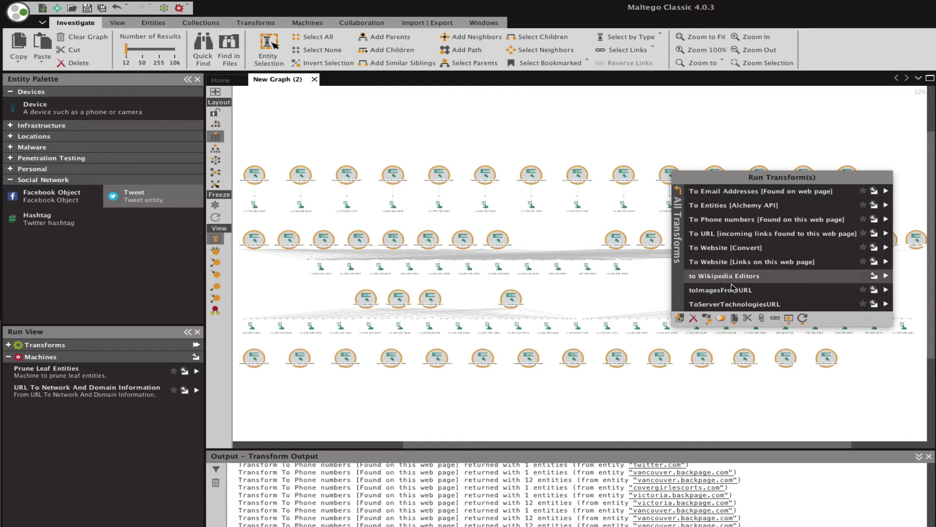
pyautogui.click(777, 295)
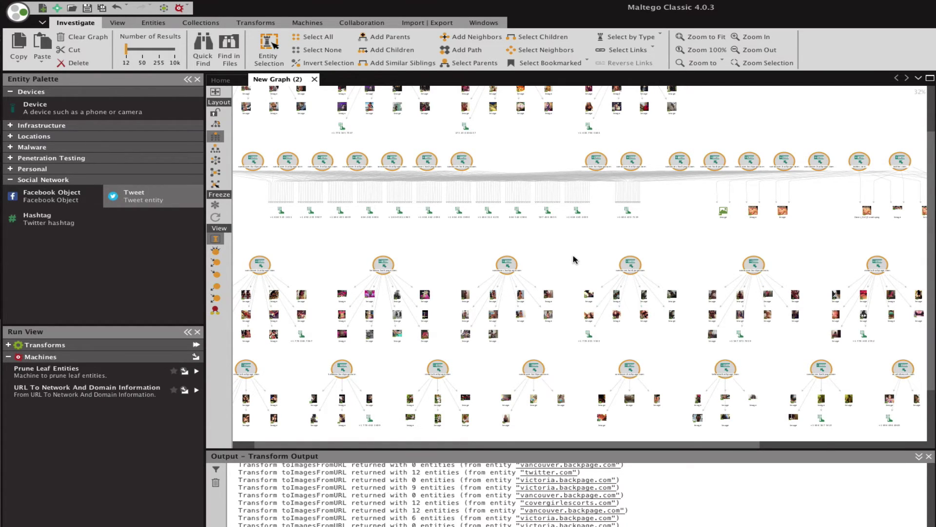
# Step: Zoom in and out over the graph to inspect the image entities linked to each URL
pyautogui.scroll(-2, 576, 259)
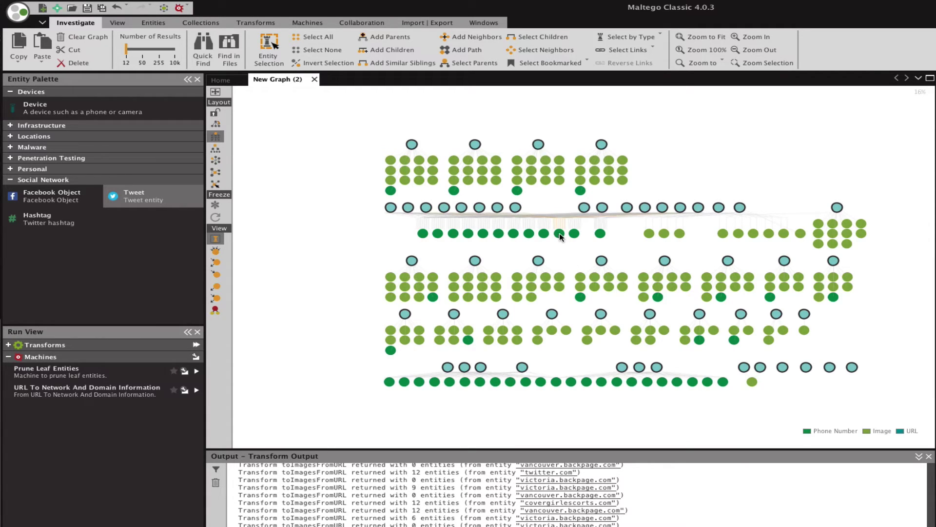
pyautogui.scroll(1, 538, 246)
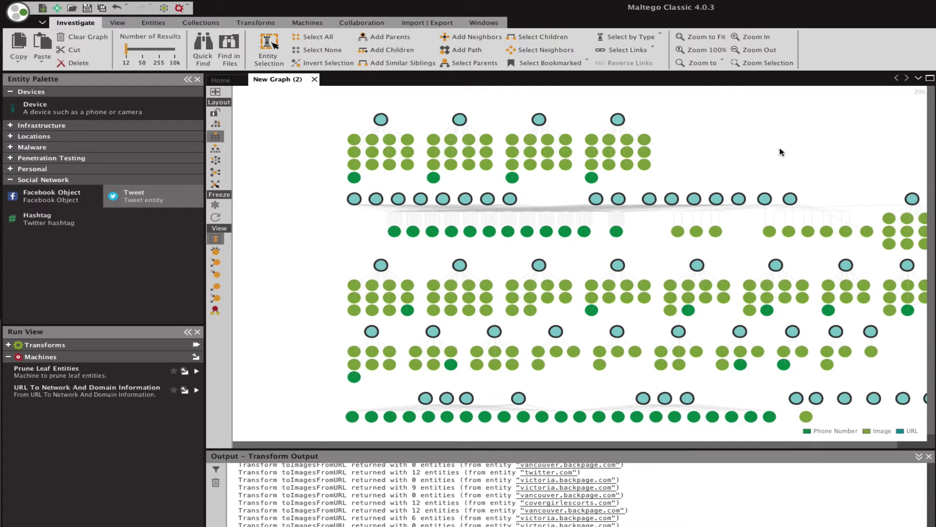
pyautogui.scroll(-1, 792, 382)
pyautogui.scroll(3, 758, 341)
pyautogui.scroll(1, 768, 322)
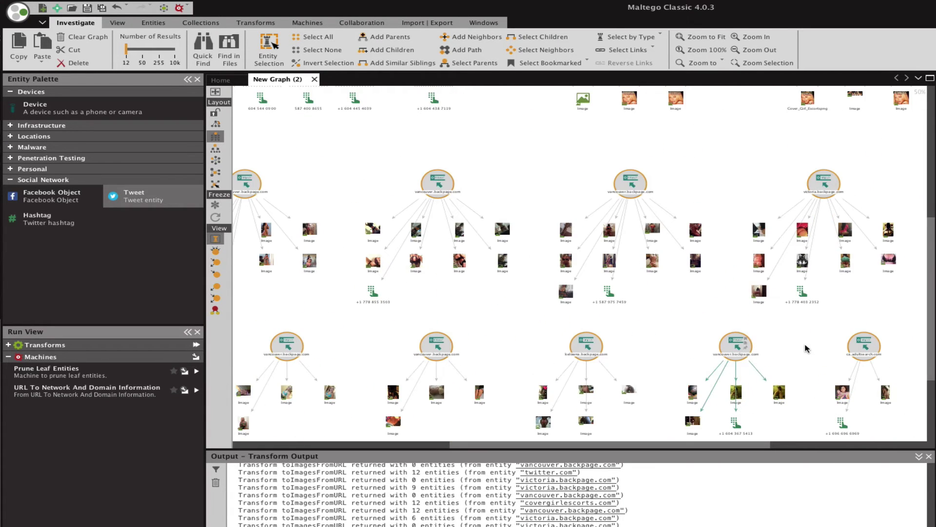
pyautogui.scroll(1, 721, 293)
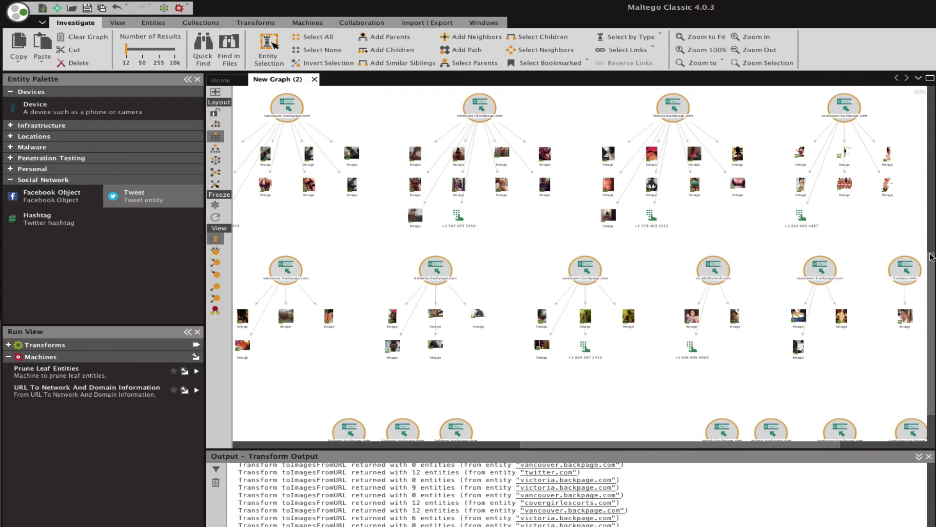
pyautogui.scroll(-2, 853, 361)
pyautogui.scroll(-2, 722, 378)
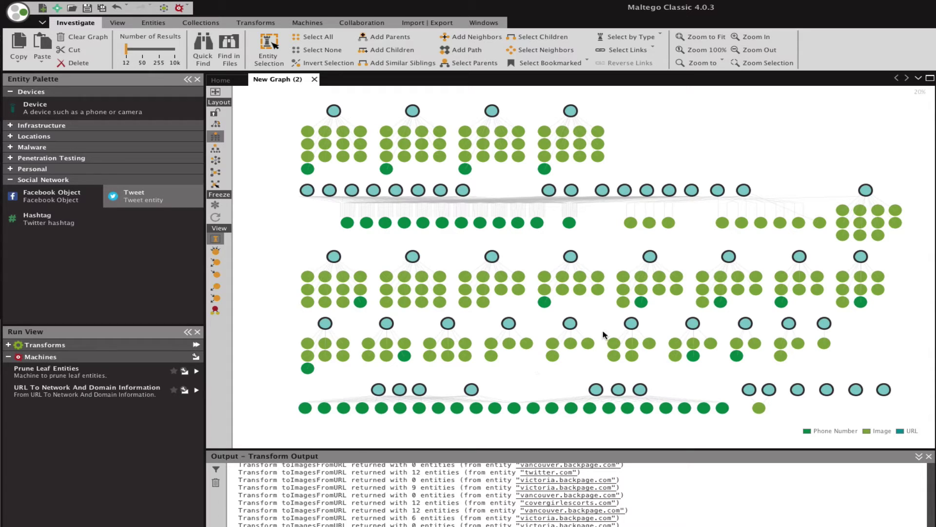
pyautogui.click(660, 37)
pyautogui.click(647, 51)
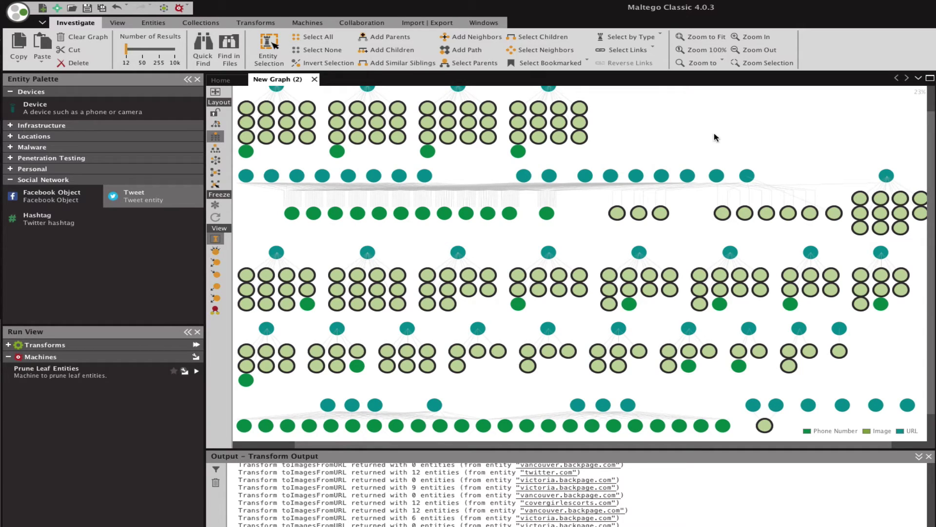
pyautogui.rightClick(585, 113)
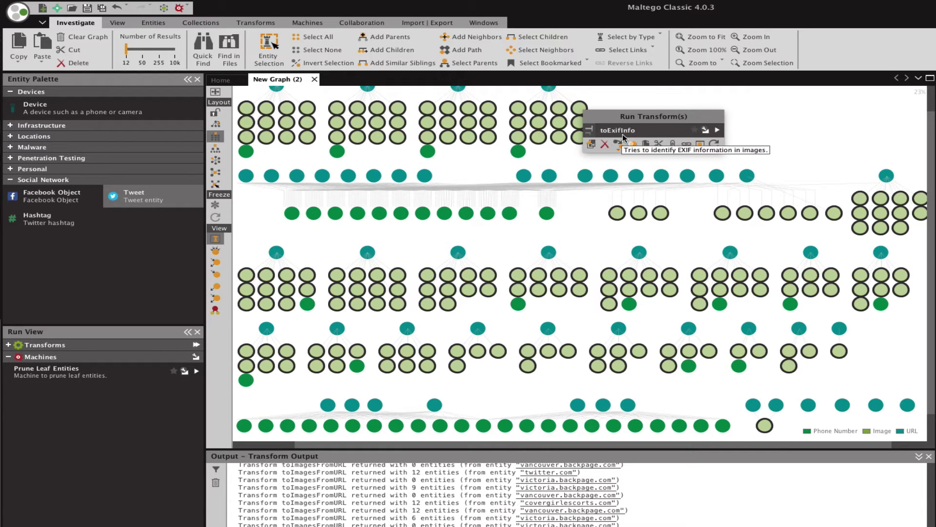
pyautogui.scroll(-5, 638, 159)
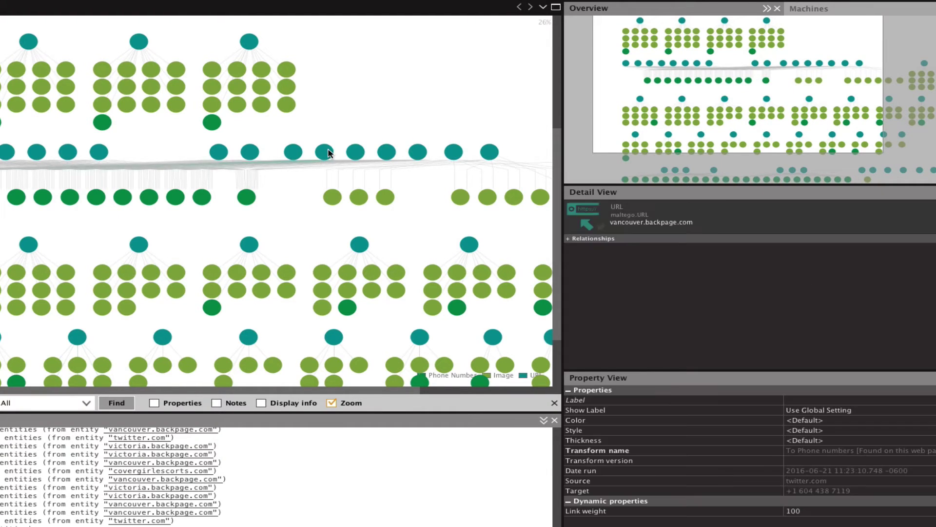
pyautogui.hotkey('ctrl', 'shift', 'f')
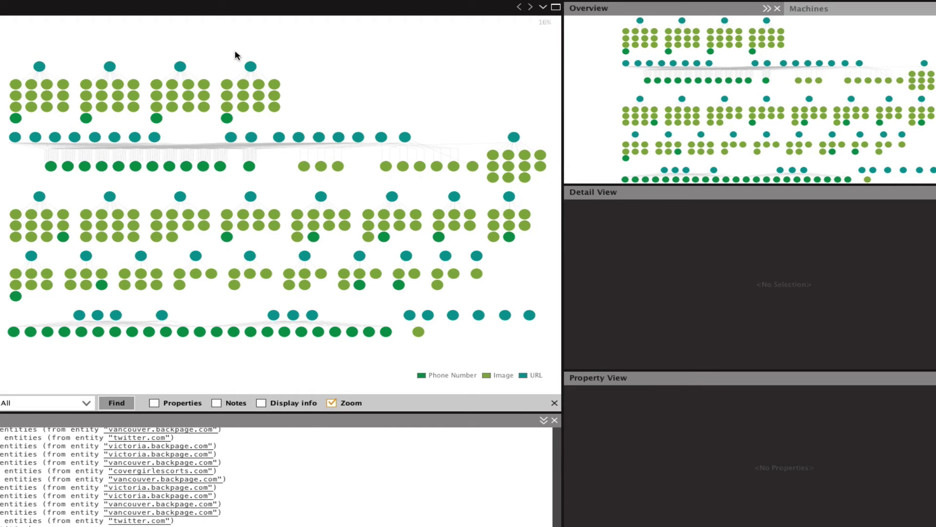
pyautogui.scroll(2, 234, 63)
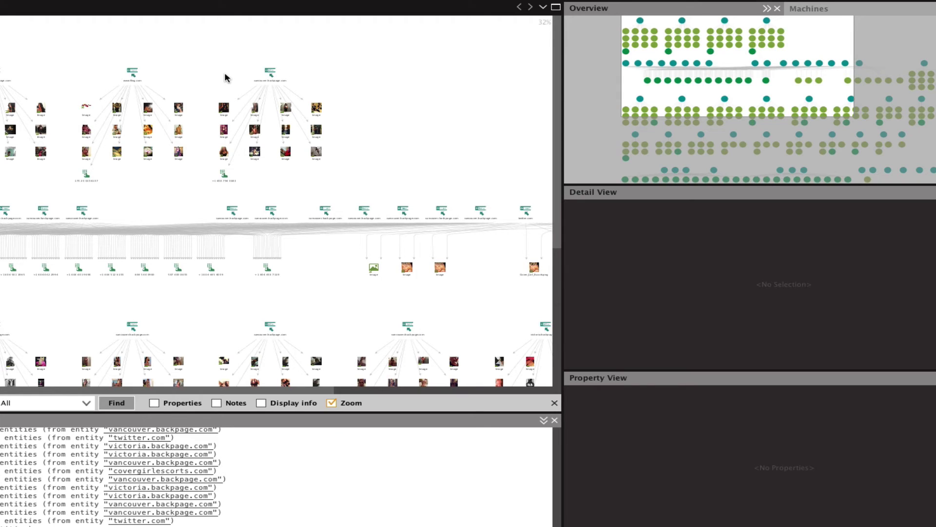
# Step: Select vancouver.backpage.com with its 12 images and phone number, then Copy to New Graph
pyautogui.click(271, 74)
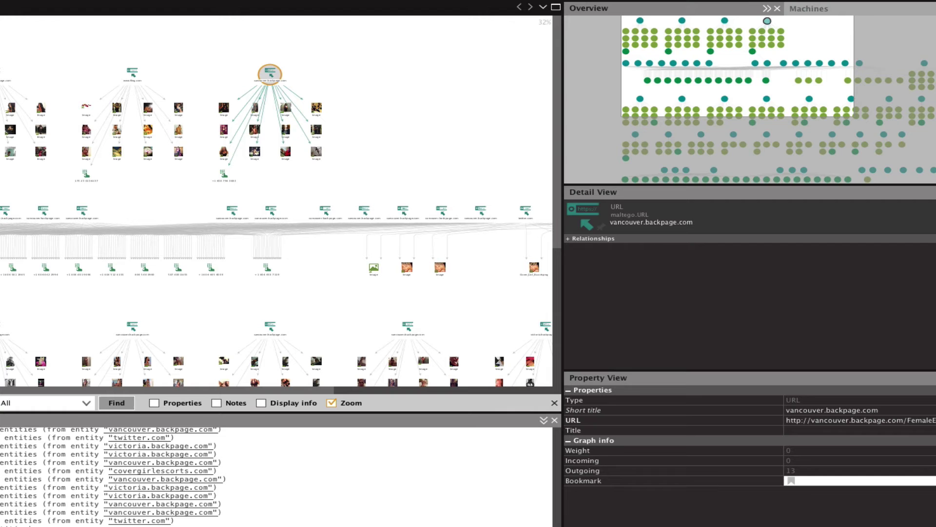
pyautogui.hotkey('ctrl', 'Down')
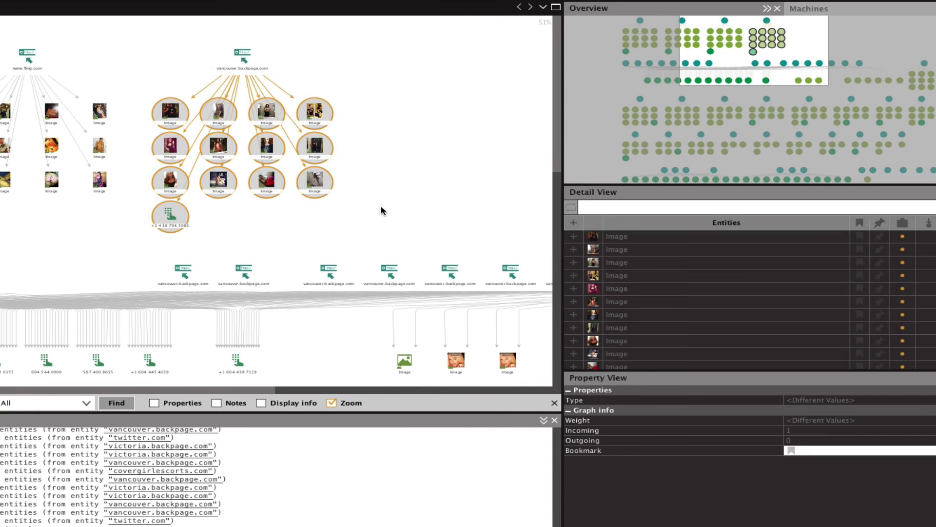
pyautogui.keyDown('ctrl'); pyautogui.click(241, 62); pyautogui.keyUp('ctrl')
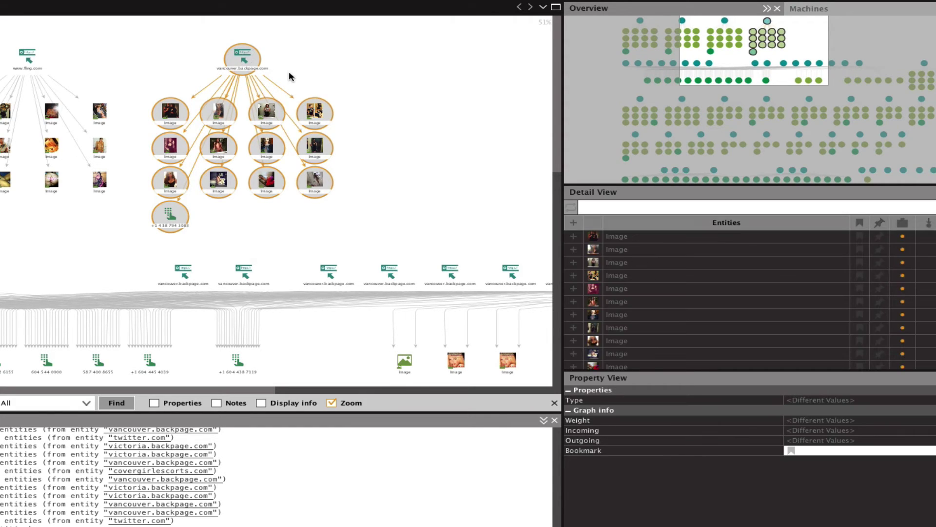
pyautogui.rightClick(244, 63)
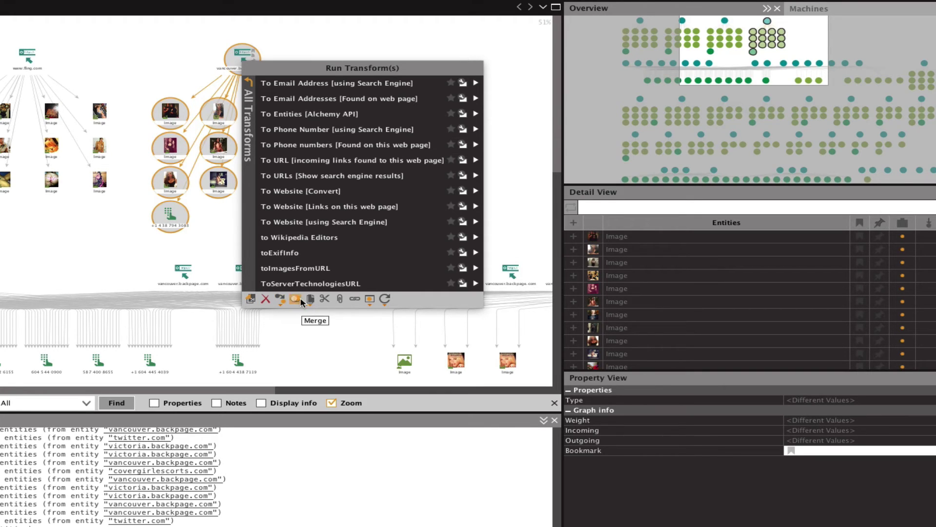
pyautogui.click(252, 300)
# Step: Clear the image selection in the new vancouver graph
pyautogui.click(242, 295)
pyautogui.click(244, 198)
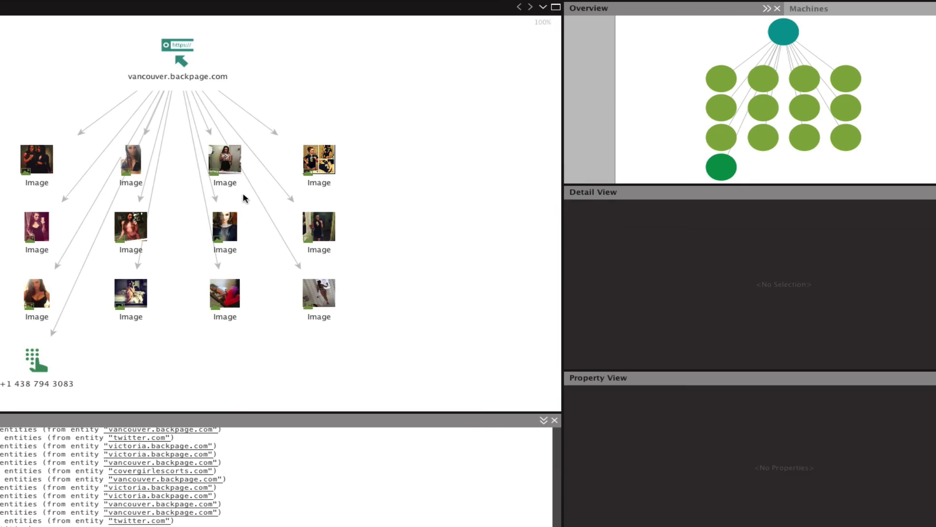
pyautogui.click(239, 145)
pyautogui.click(35, 155)
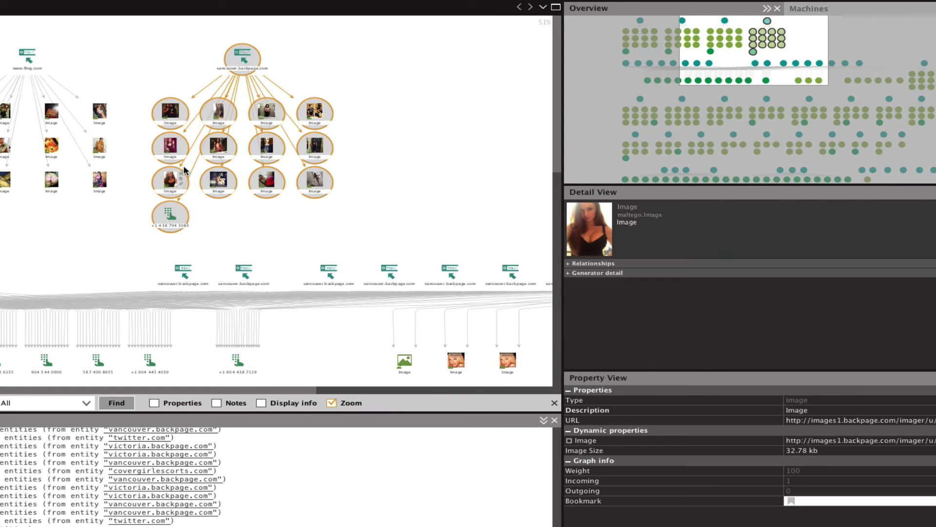
# Step: Run To Website [using Search Engine] on the phone number entity, which returns 0 results
pyautogui.scroll(-3, 183, 165)
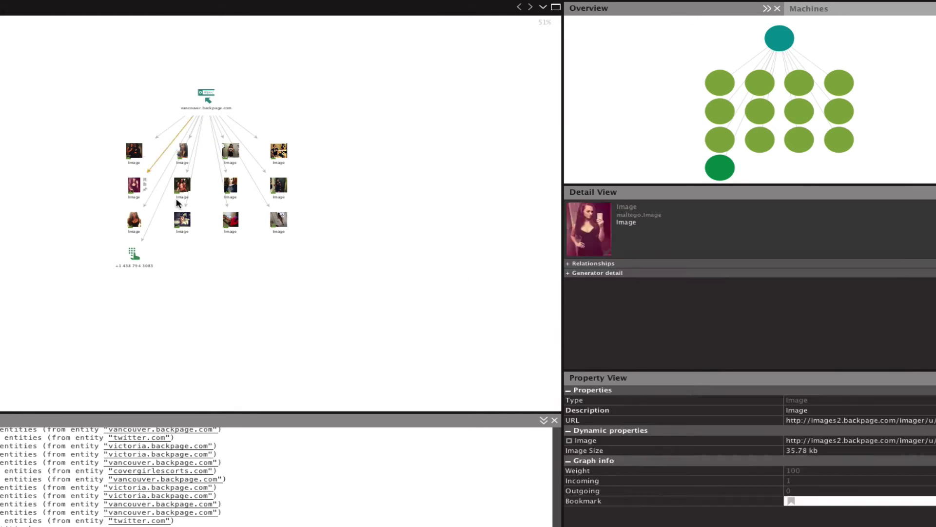
pyautogui.click(134, 255)
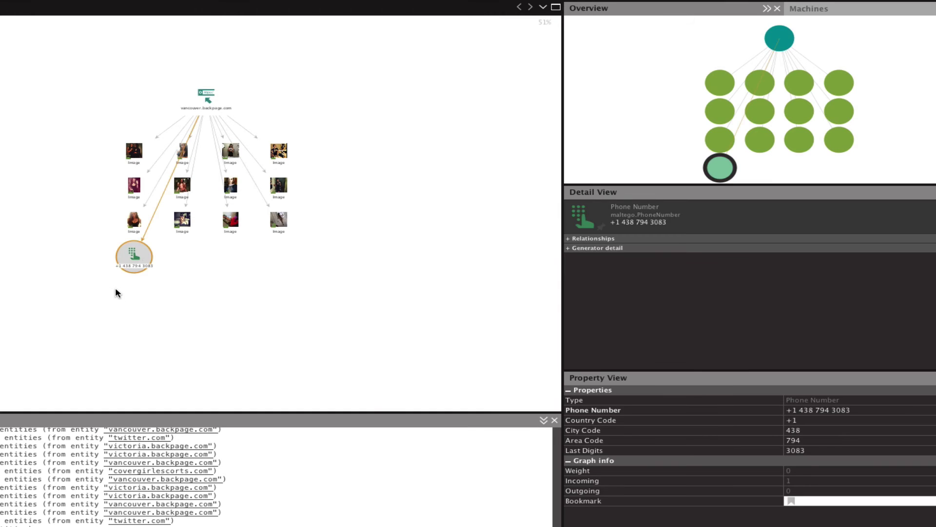
pyautogui.scroll(3, 115, 288)
pyautogui.rightClick(149, 242)
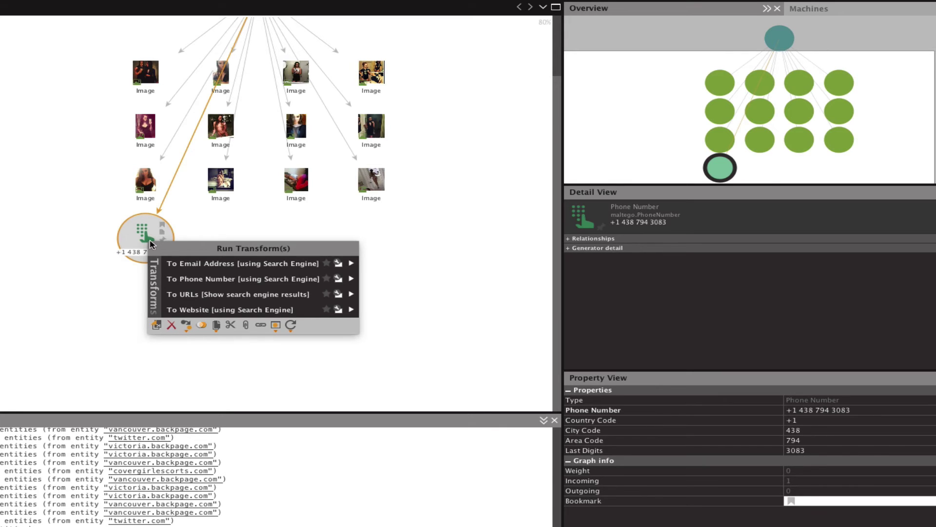
pyautogui.click(245, 310)
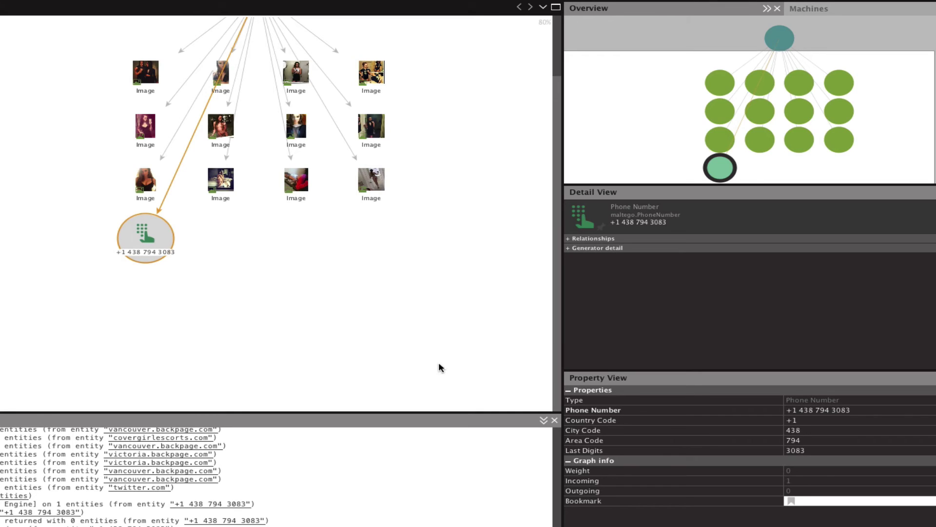
# Step: Delete the +1 Country Code from the phone number in Property View
pyautogui.click(729, 431)
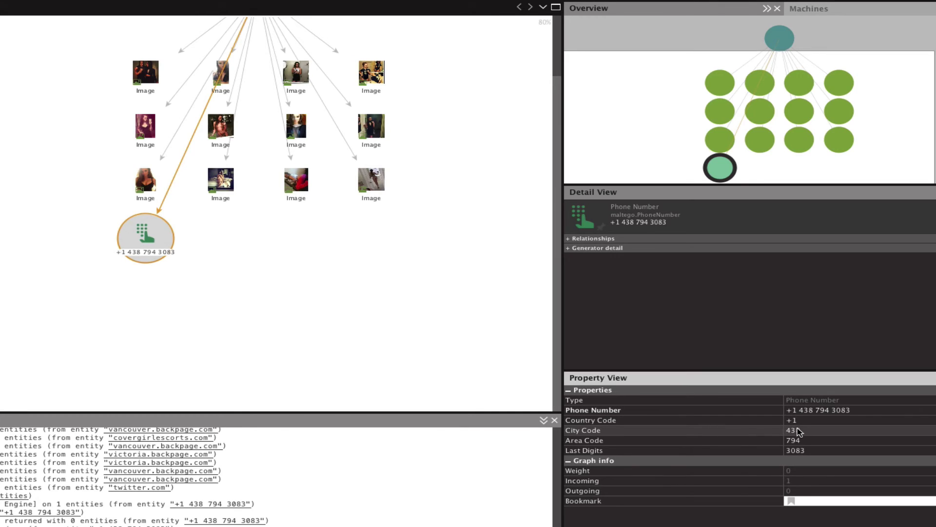
pyautogui.click(802, 420)
pyautogui.doubleClick(802, 420)
pyautogui.press('BackSpace')
pyautogui.press('BackSpace')
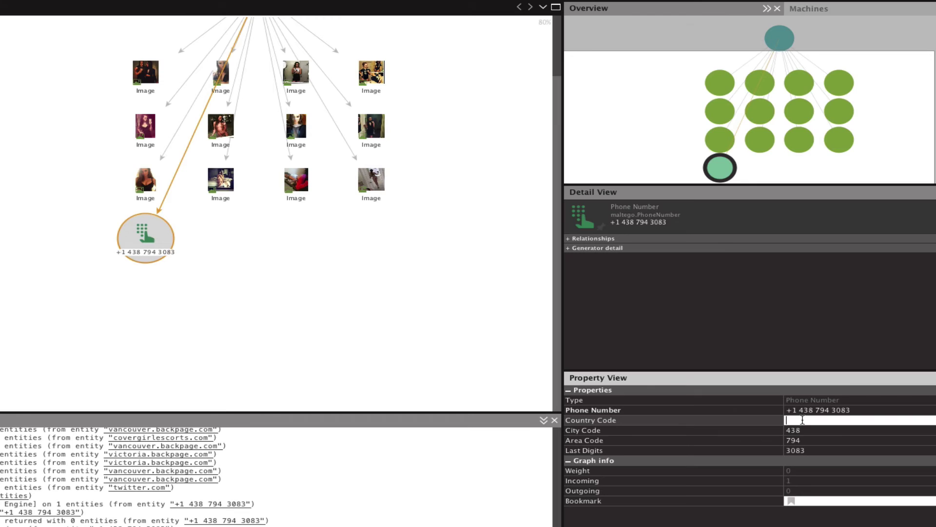
pyautogui.press('Return')
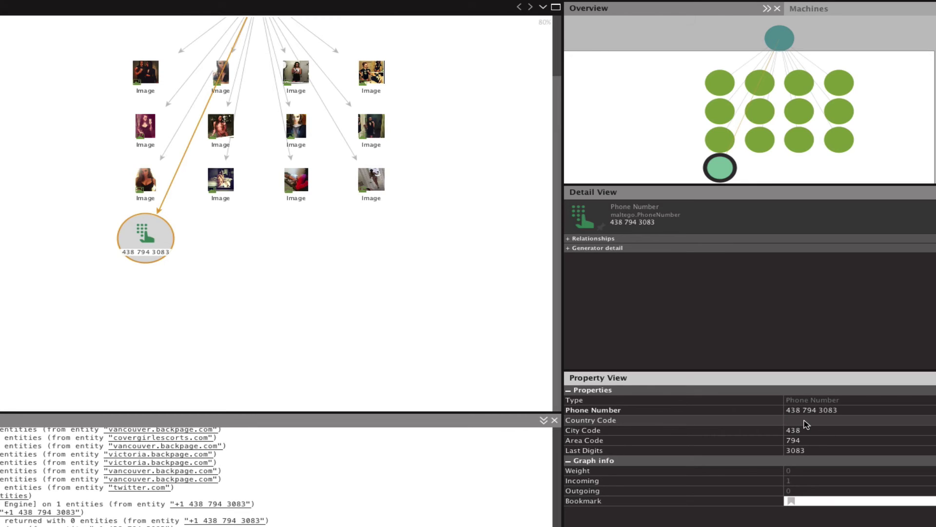
# Step: Rerun the search-engine To URLs and To Website transforms on the edited phone number, finding 10 websites
pyautogui.click(217, 260)
pyautogui.click(144, 237)
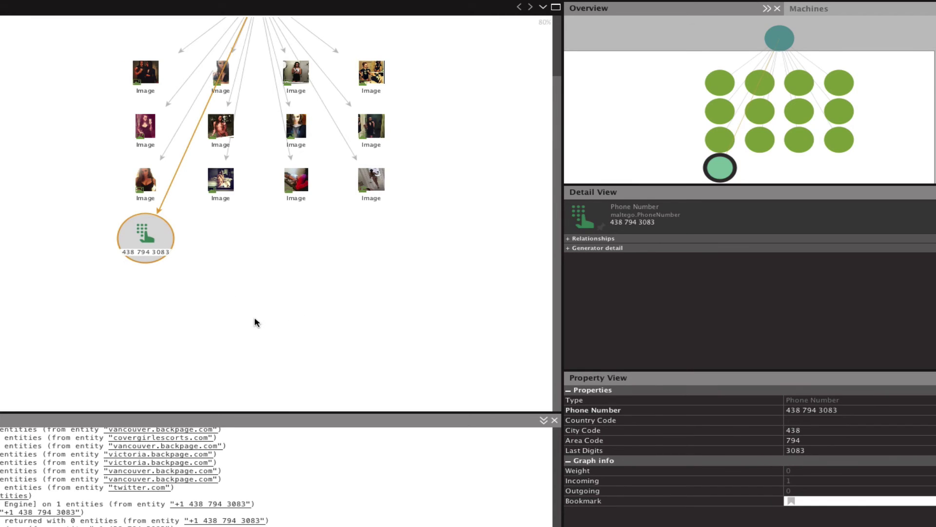
pyautogui.rightClick(137, 241)
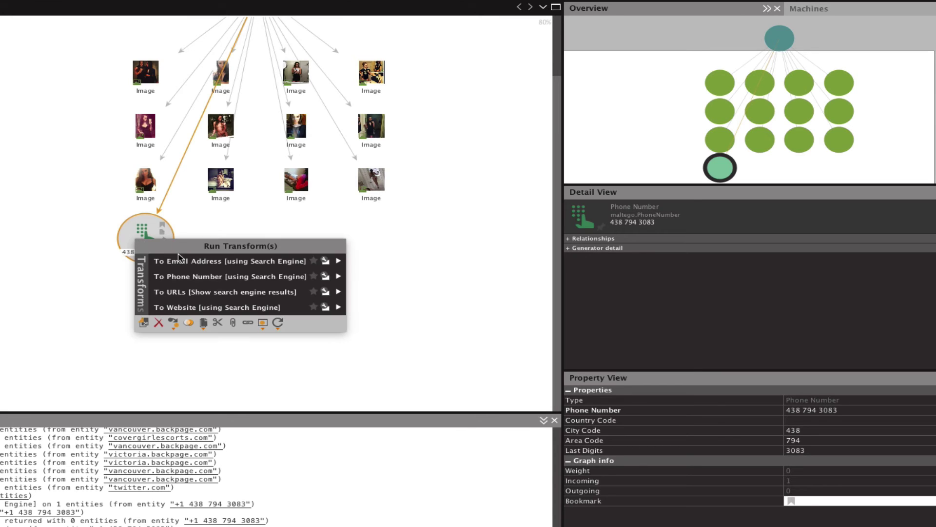
pyautogui.click(235, 306)
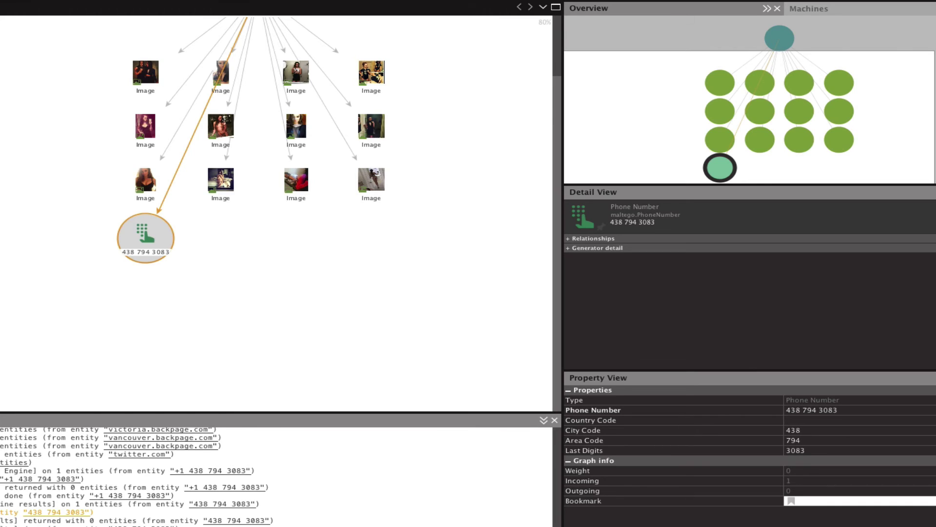
pyautogui.moveTo(145, 231)
pyautogui.click(203, 298)
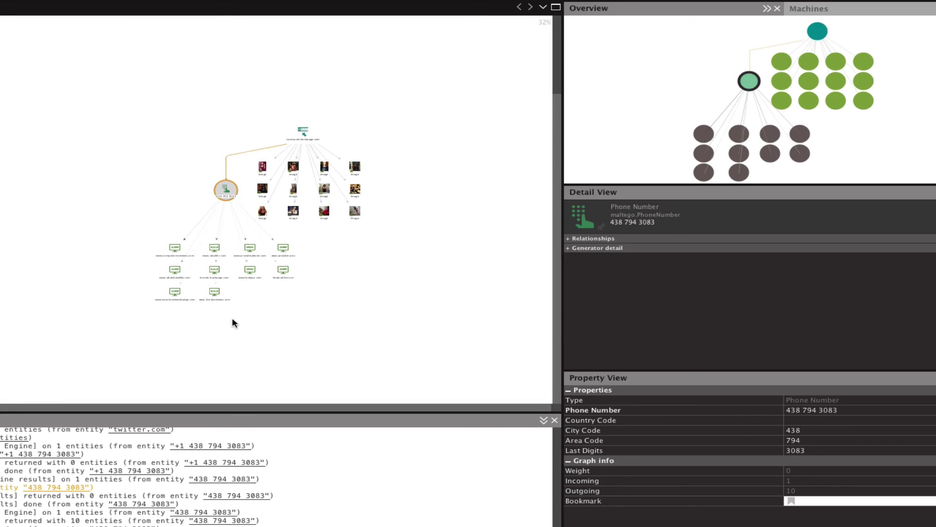
pyautogui.scroll(5, 232, 319)
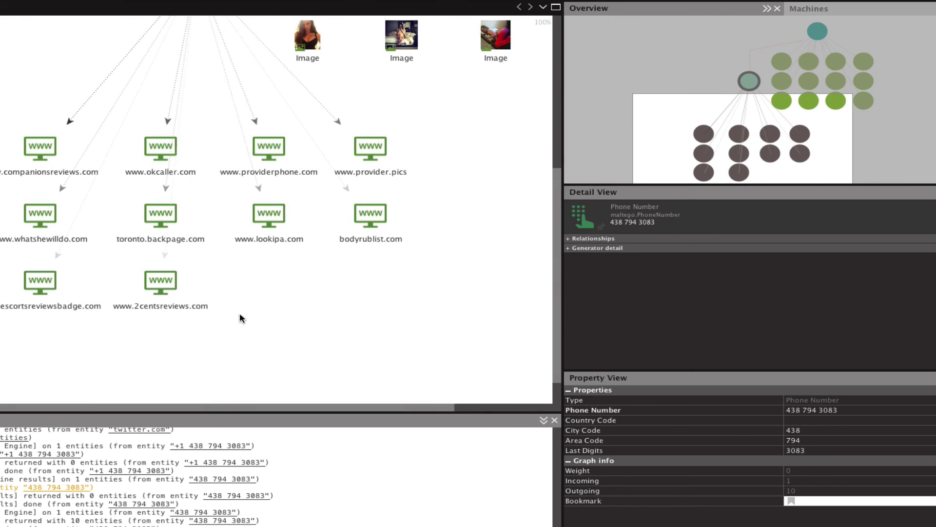
pyautogui.click(39, 154)
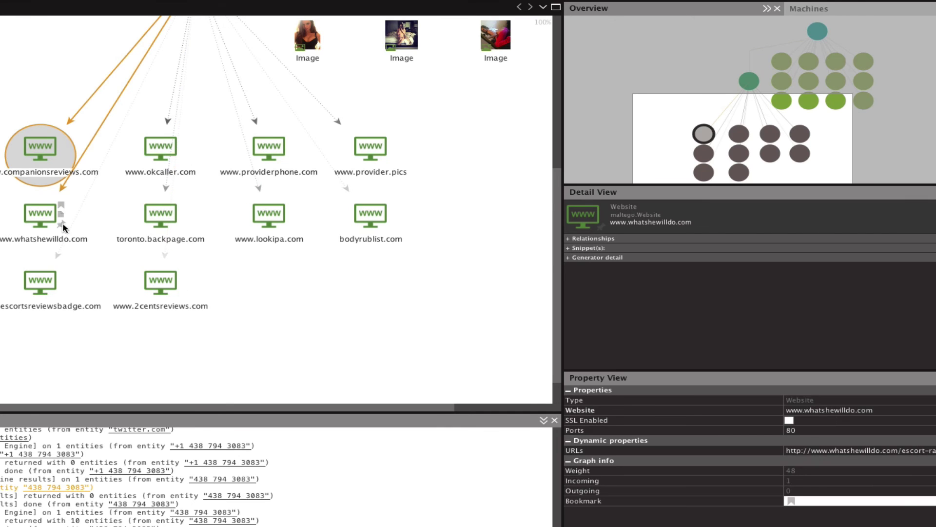
pyautogui.click(40, 218)
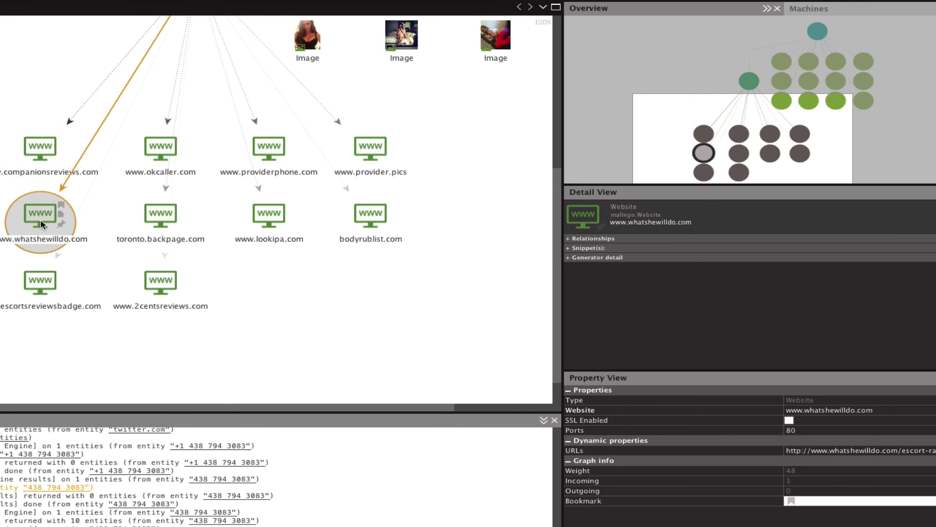
pyautogui.click(46, 289)
pyautogui.click(272, 306)
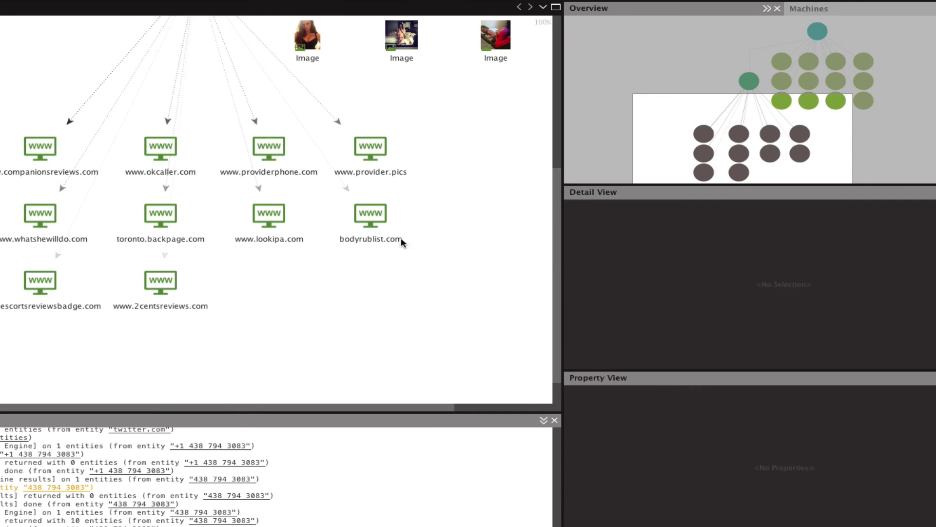
pyautogui.scroll(-1, 330, 291)
pyautogui.click(218, 227)
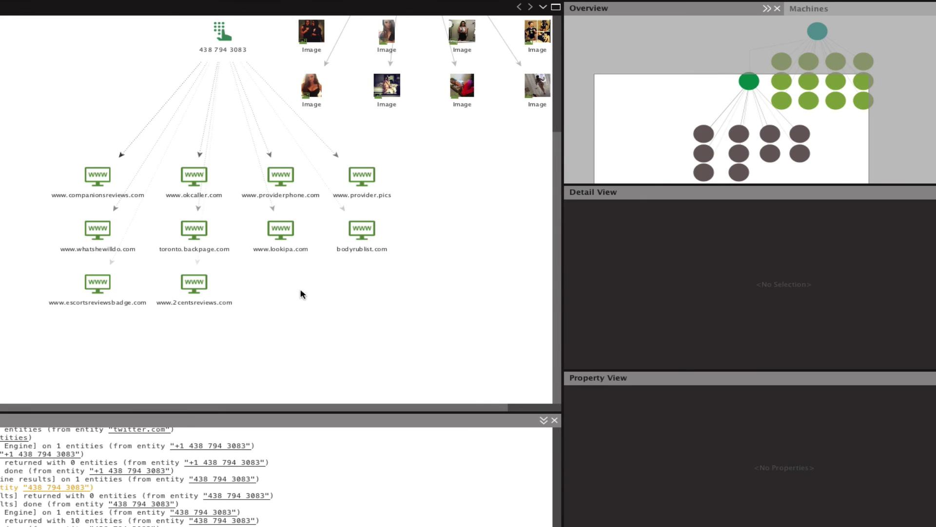
pyautogui.click(202, 299)
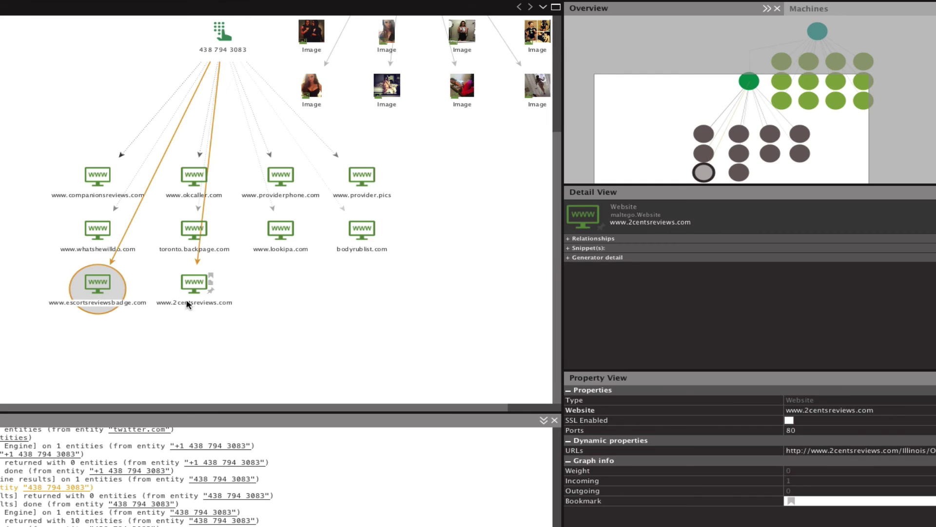
pyautogui.click(194, 230)
pyautogui.click(80, 241)
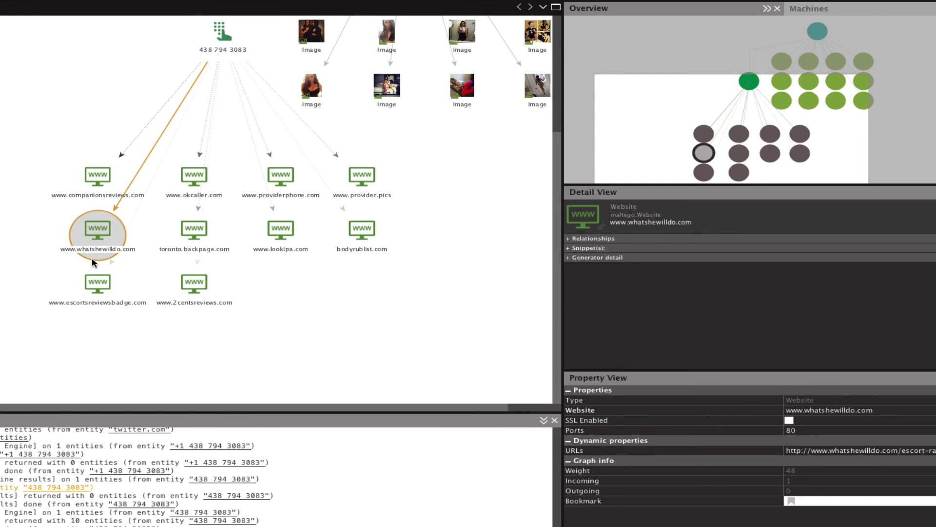
pyautogui.click(91, 286)
pyautogui.rightClick(90, 287)
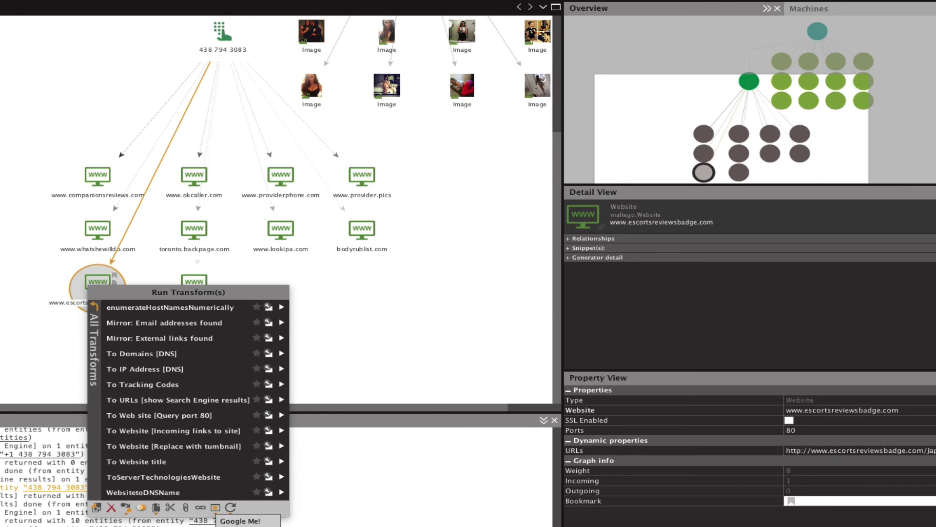
pyautogui.click(366, 343)
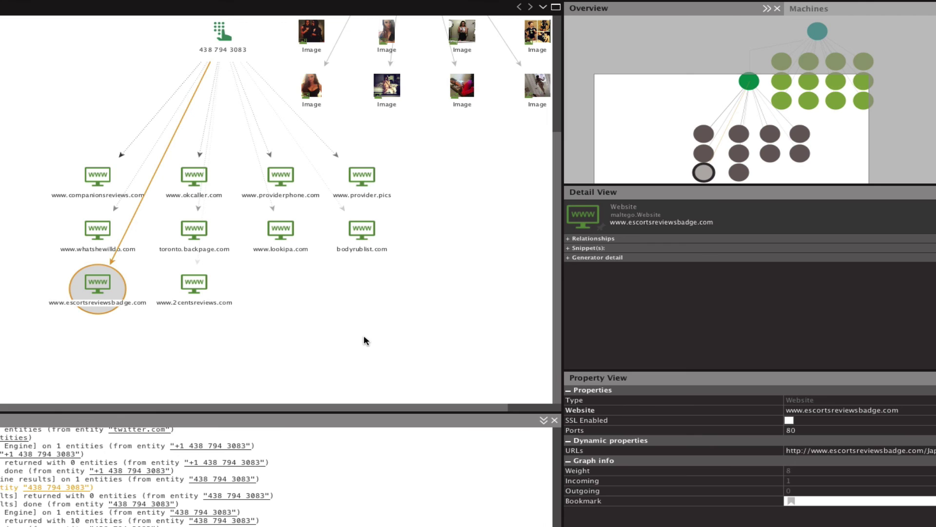
pyautogui.click(366, 340)
pyautogui.scroll(2, 389, 356)
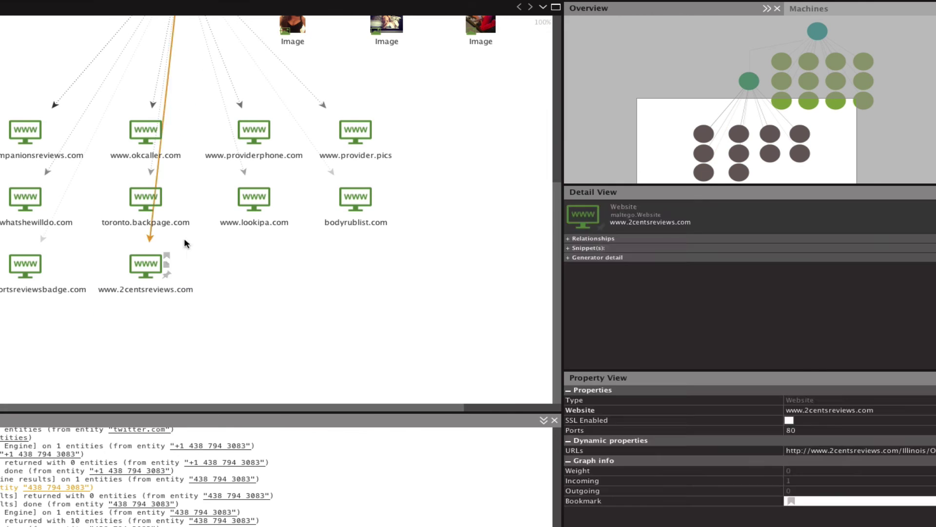
pyautogui.click(146, 209)
pyautogui.scroll(-2, 301, 318)
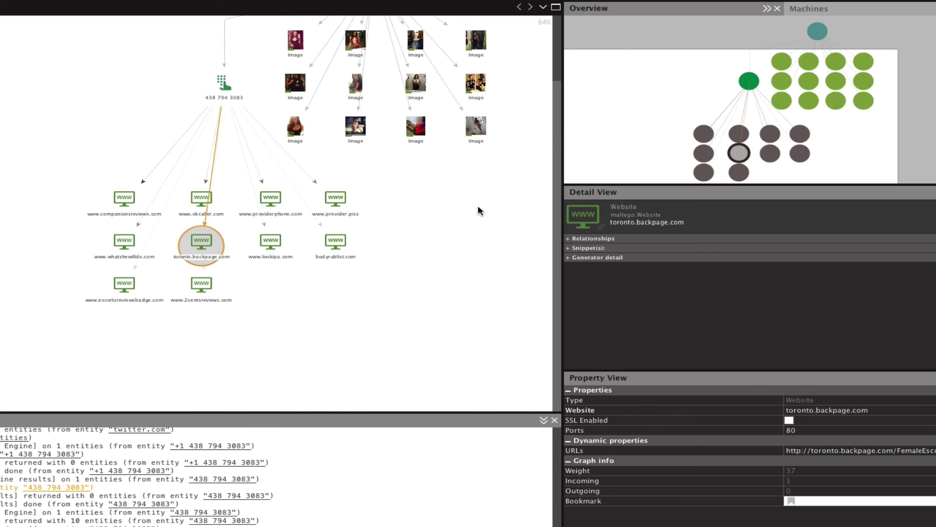
pyautogui.moveTo(449, 212); pyautogui.dragTo(354, 300)
pyautogui.click(282, 63)
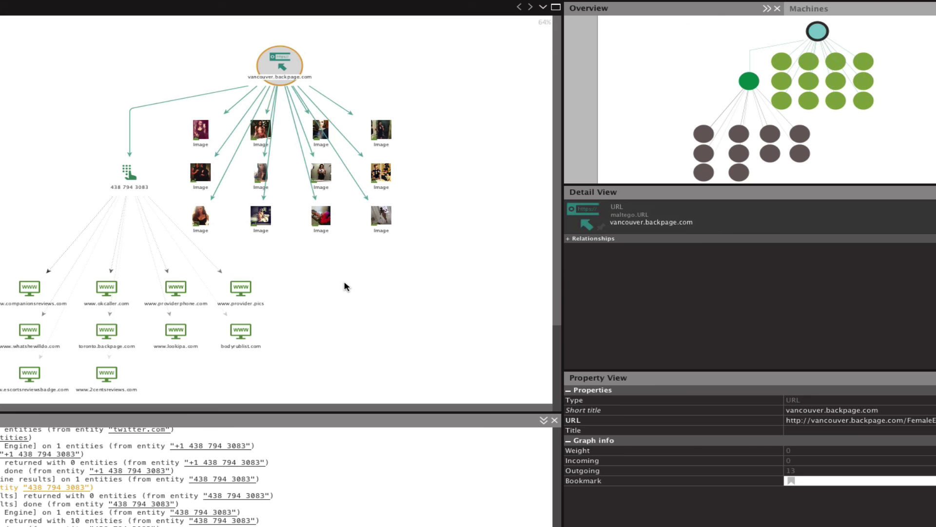
pyautogui.scroll(-2, 265, 317)
pyautogui.scroll(3, 264, 322)
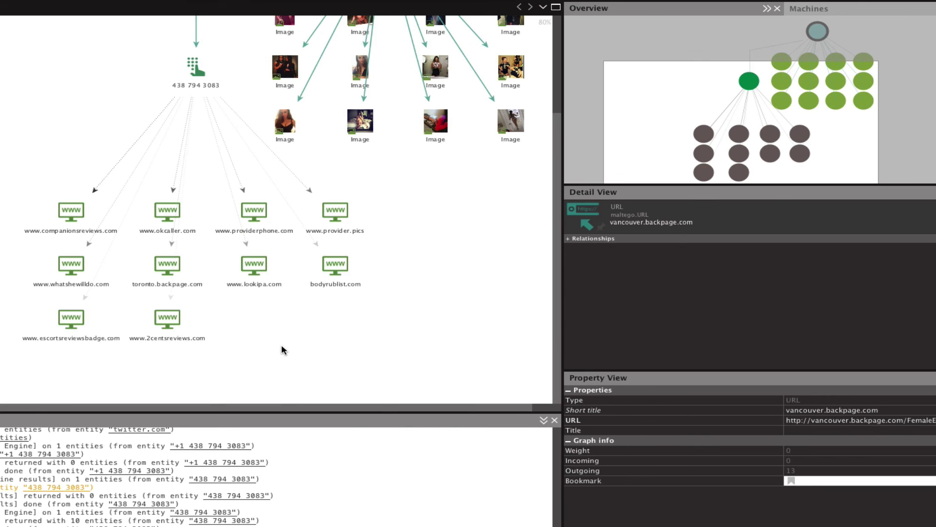
pyautogui.moveTo(292, 352); pyautogui.dragTo(391, 236)
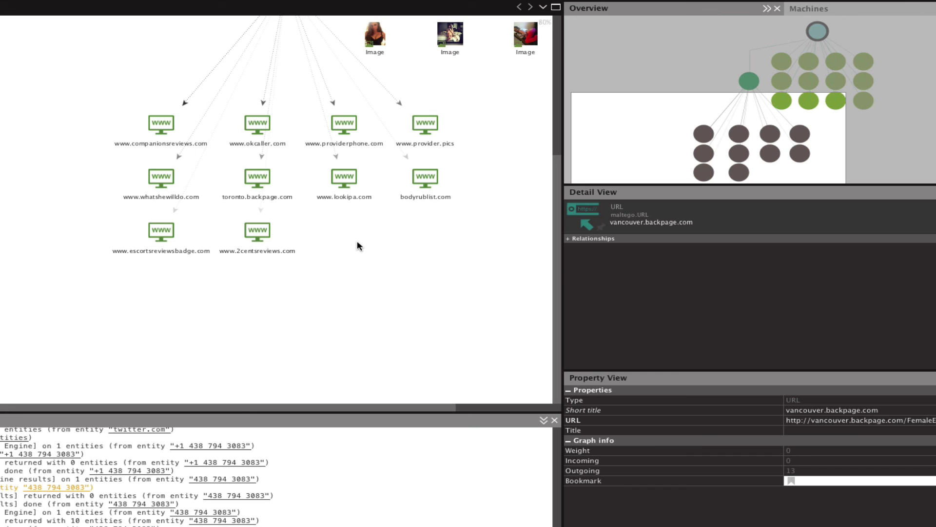
pyautogui.click(346, 199)
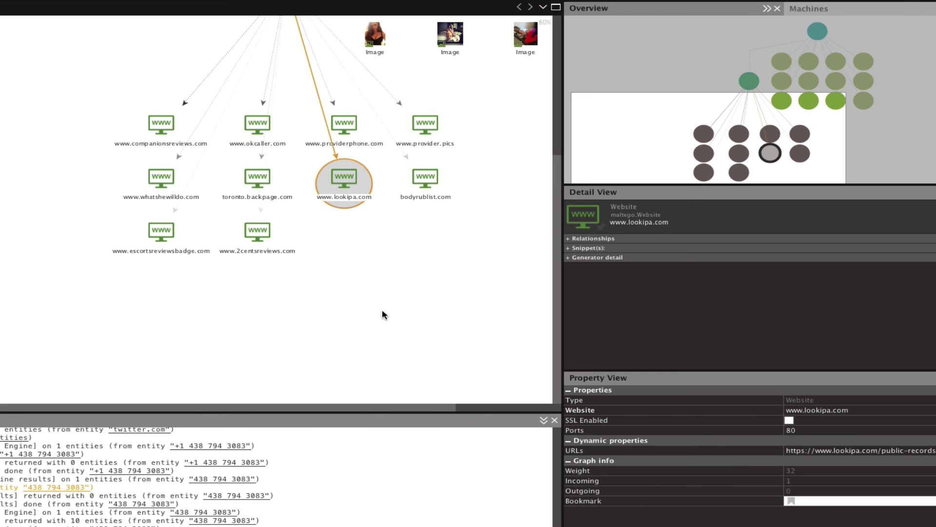